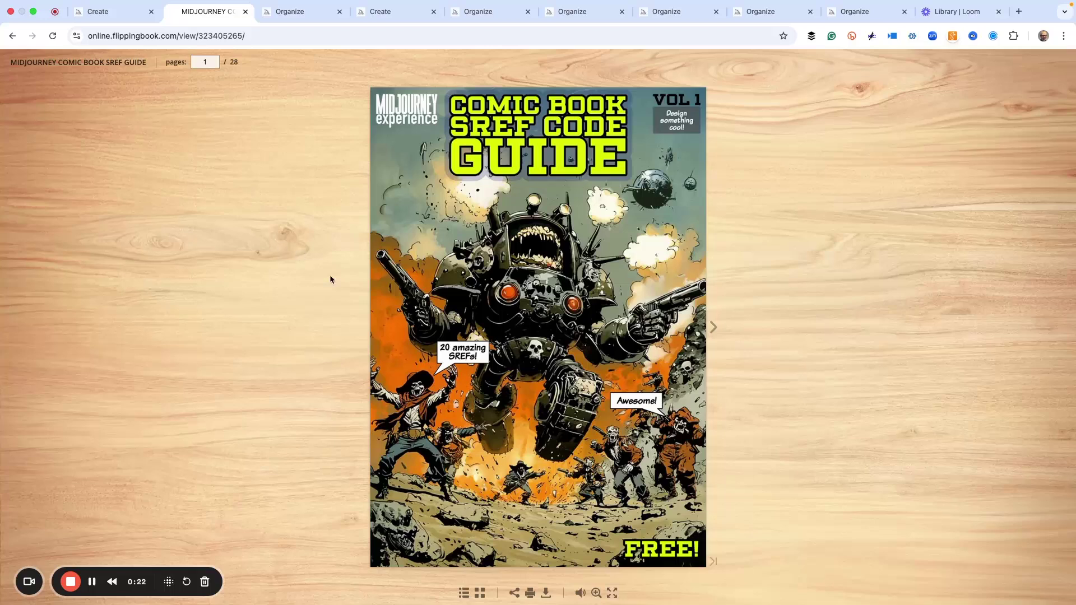
- Turn the comic-book sref guide to pages 4–5, then return to the sref 591166674 lion upscale
{"action": "left_click", "coordinate": [717, 331]}
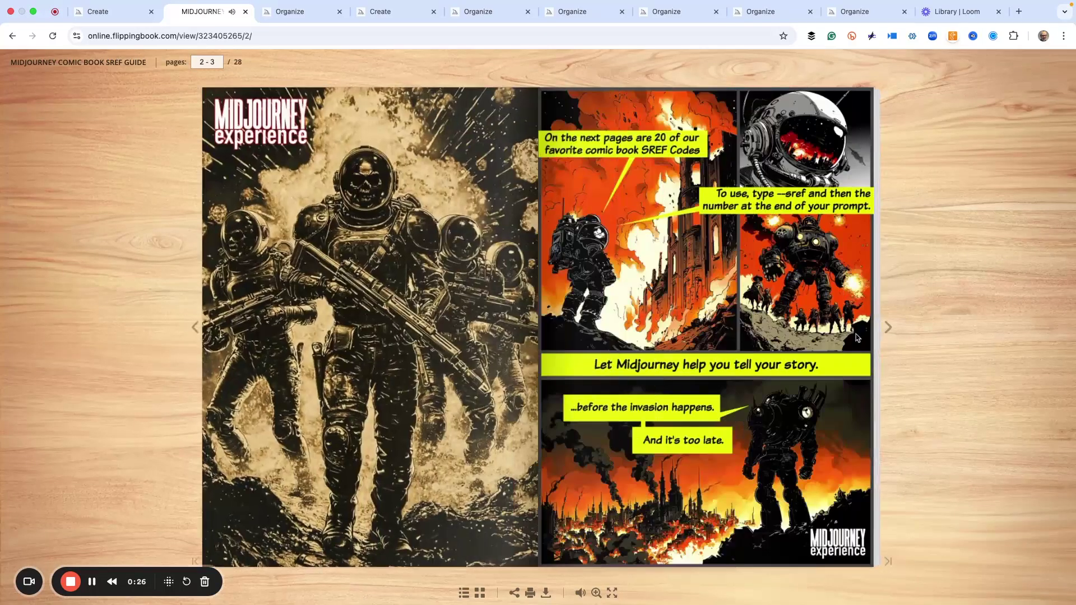
{"action": "left_click", "coordinate": [887, 330]}
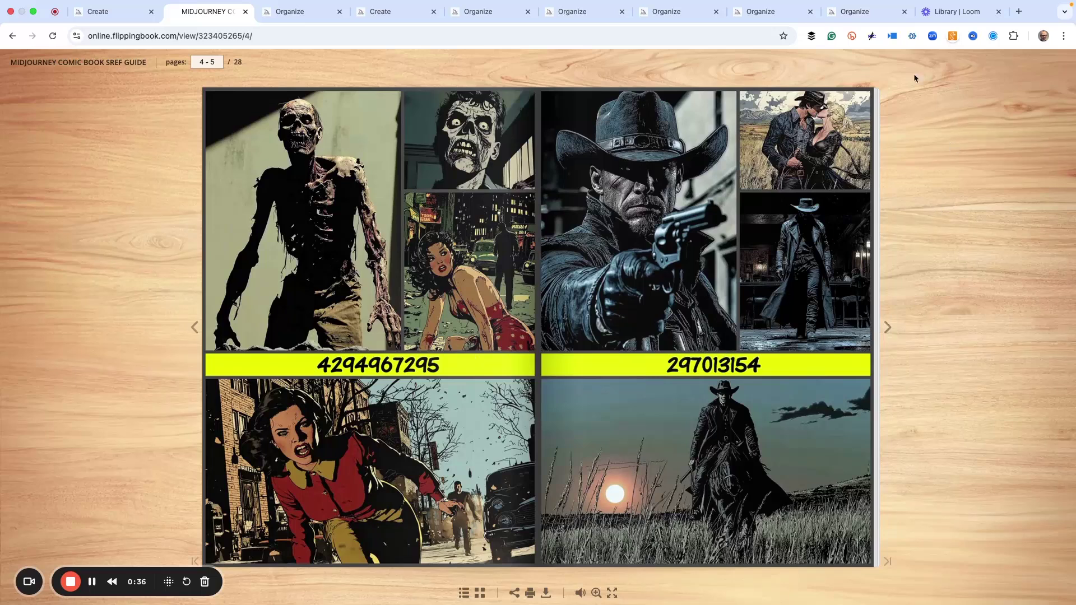
{"action": "left_click", "coordinate": [866, 11]}
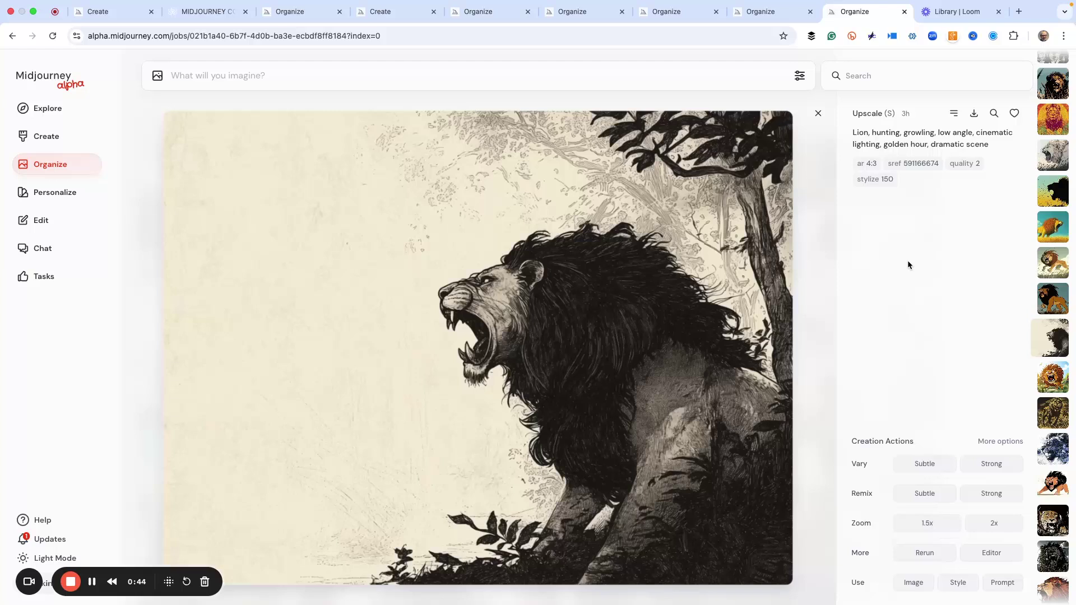
- Copy the lion's sref code, then compare lion renders across tabs, ending on sref 976633098
{"action": "mouse_move", "coordinate": [867, 139]}
{"action": "left_click_drag", "start_coordinate": [927, 141], "coordinate": [918, 168]}
{"action": "left_click", "coordinate": [756, 13]}
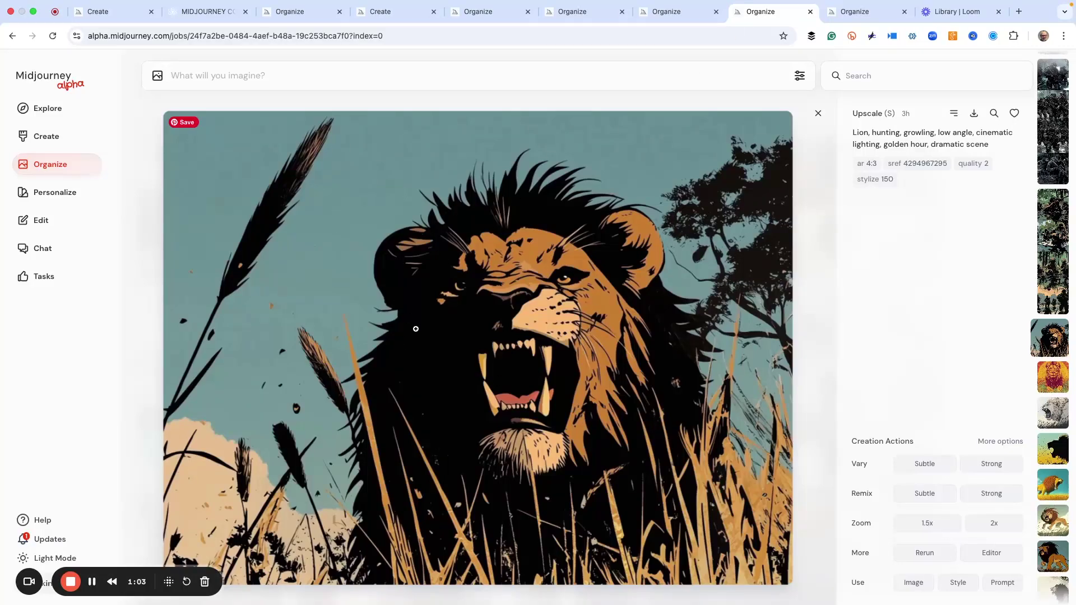
{"action": "left_click", "coordinate": [674, 12]}
{"action": "left_click", "coordinate": [570, 14]}
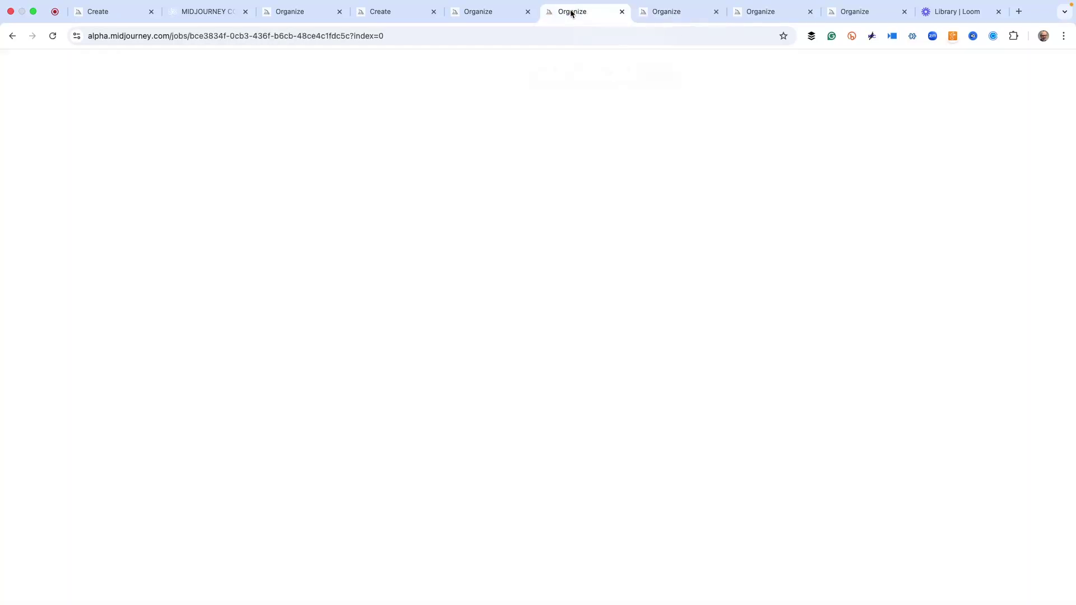
{"action": "left_click", "coordinate": [513, 14]}
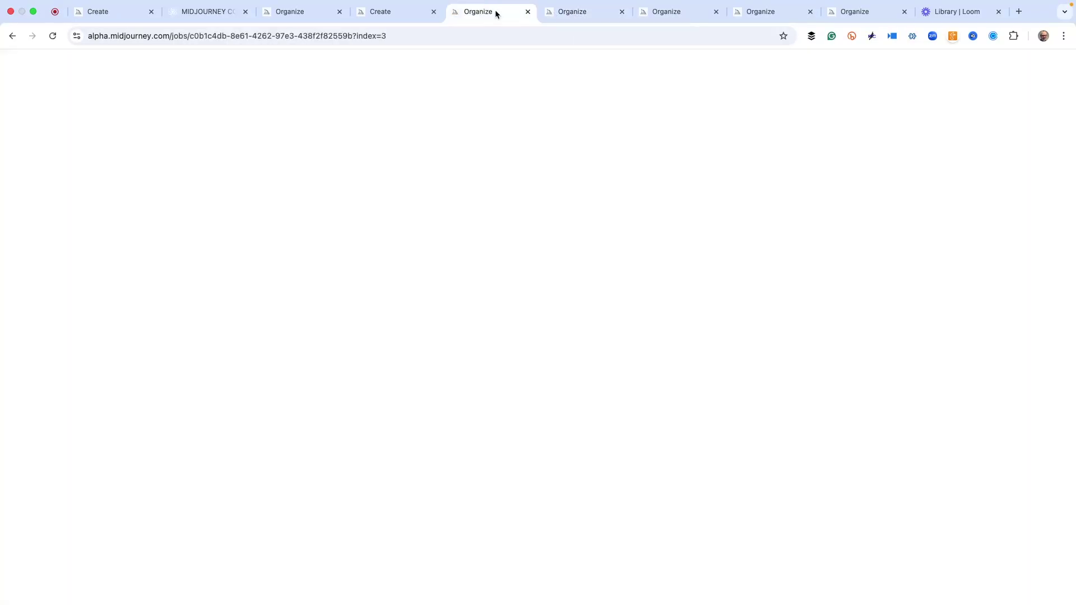
{"action": "left_click", "coordinate": [409, 14]}
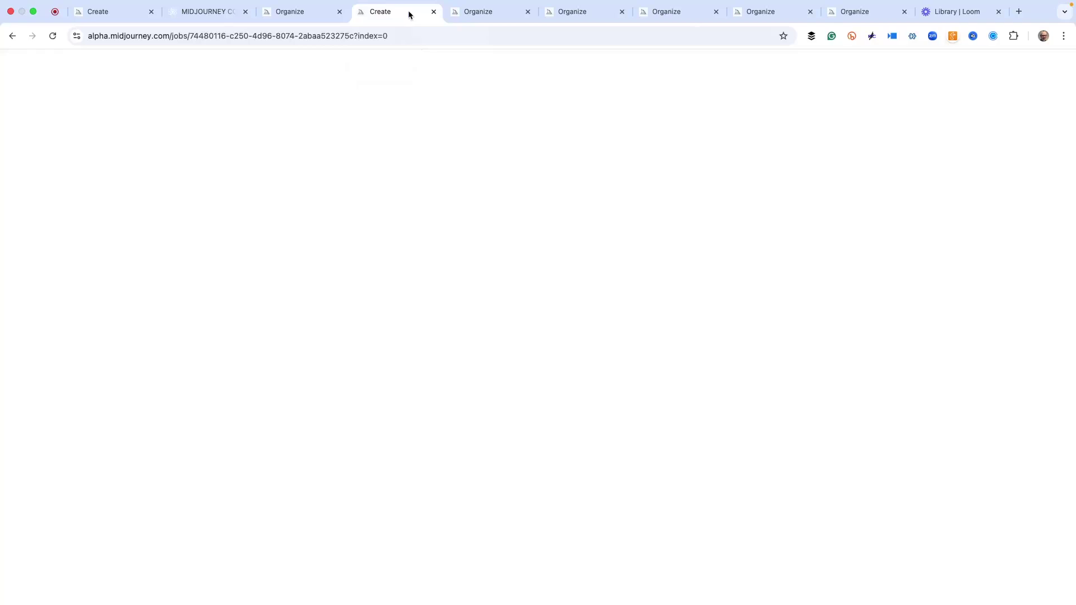
{"action": "left_click", "coordinate": [315, 17]}
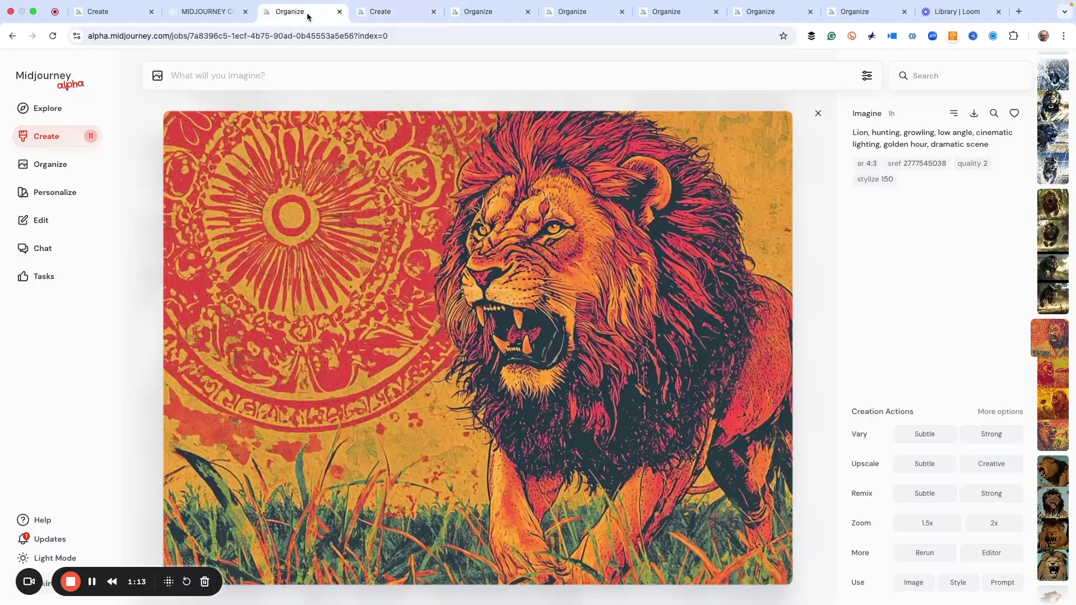
- Page the sref guide ahead to pages 8–9 (sref 384095537), then bring up the Navy SEAL prompt
{"action": "left_click", "coordinate": [220, 15]}
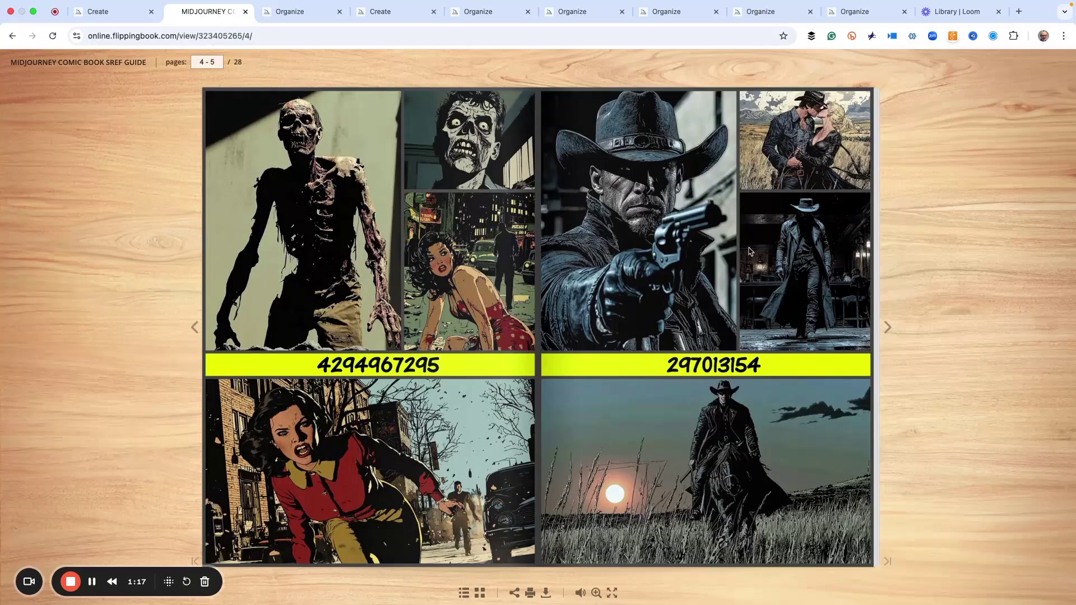
{"action": "left_click", "coordinate": [888, 329]}
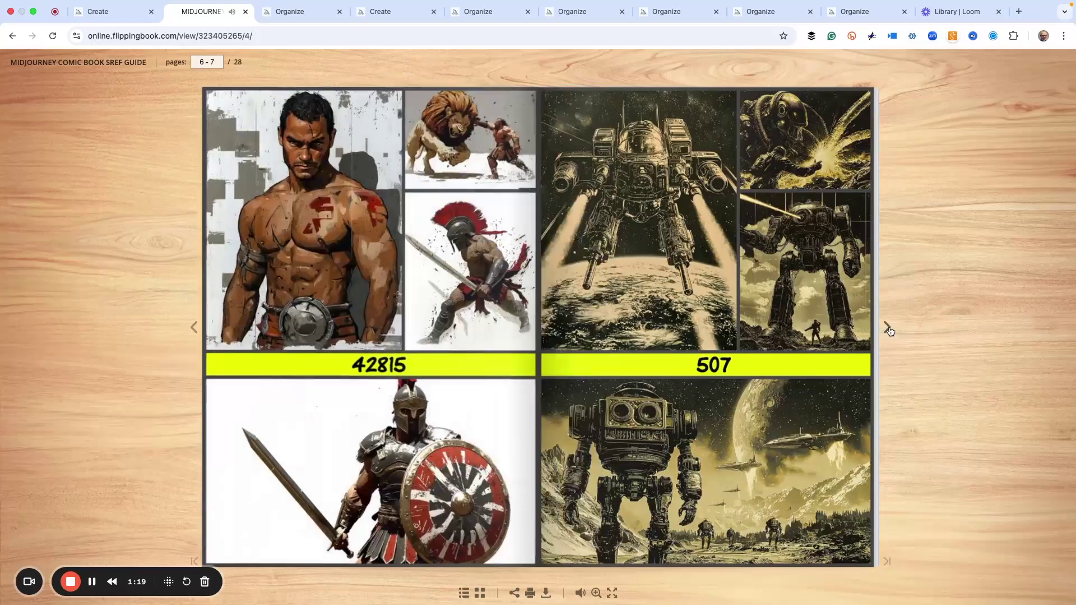
{"action": "left_click", "coordinate": [887, 328]}
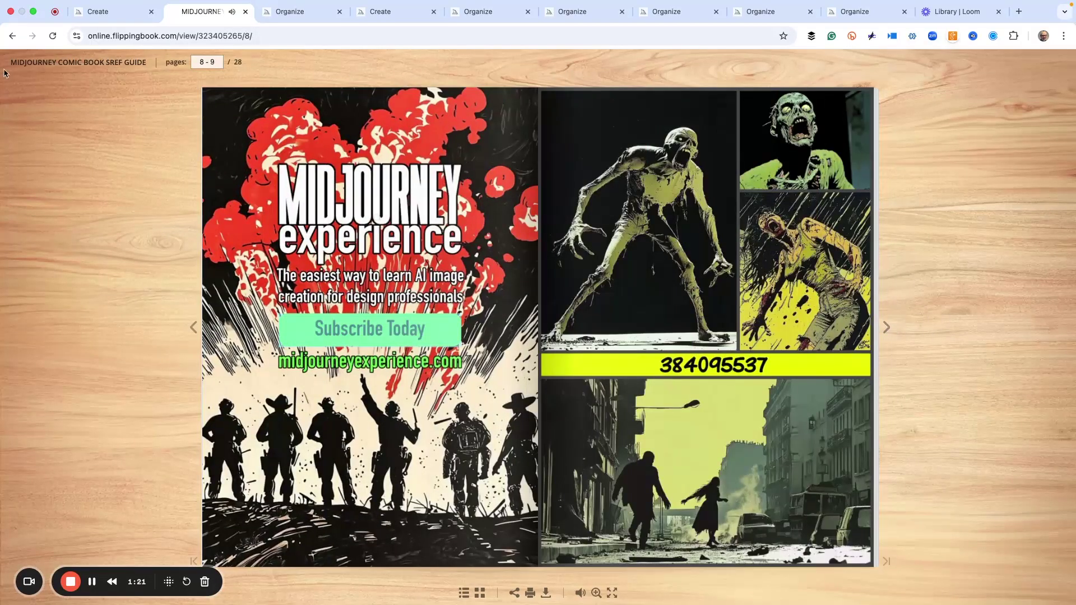
{"action": "left_click", "coordinate": [115, 14]}
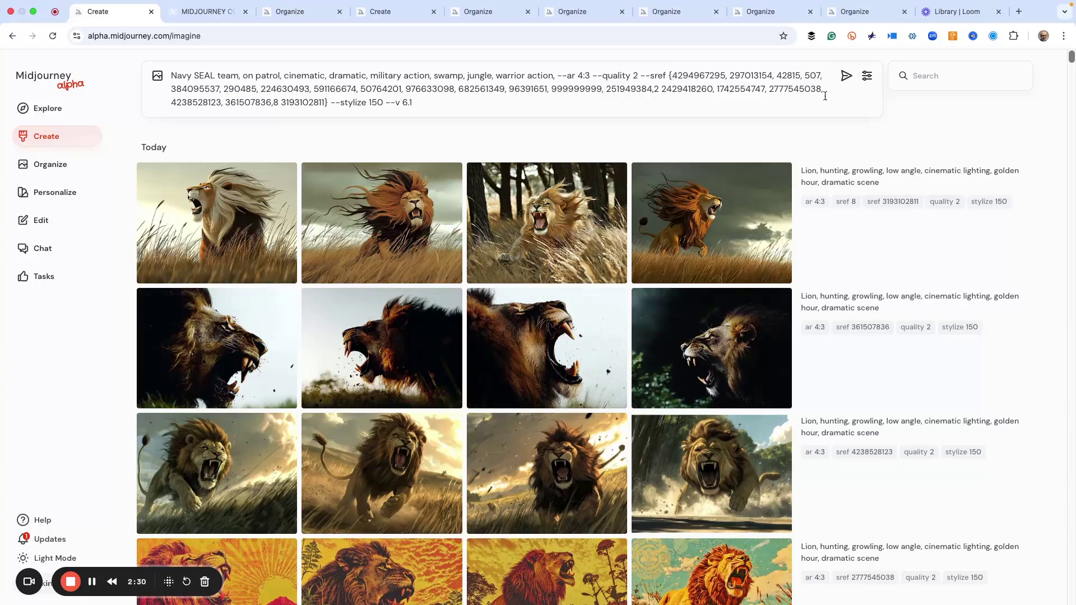
{"action": "left_click", "coordinate": [472, 100]}
{"action": "key", "text": "Return"}
{"action": "scroll", "coordinate": [502, 199], "scroll_direction": "down", "scroll_amount": 2}
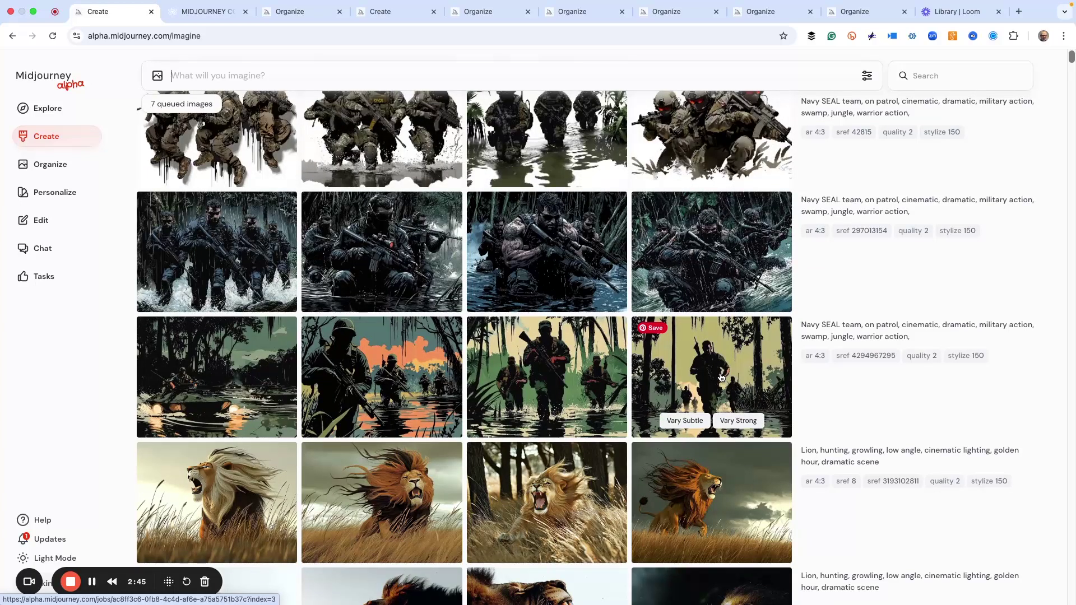
{"action": "left_click", "coordinate": [721, 377]}
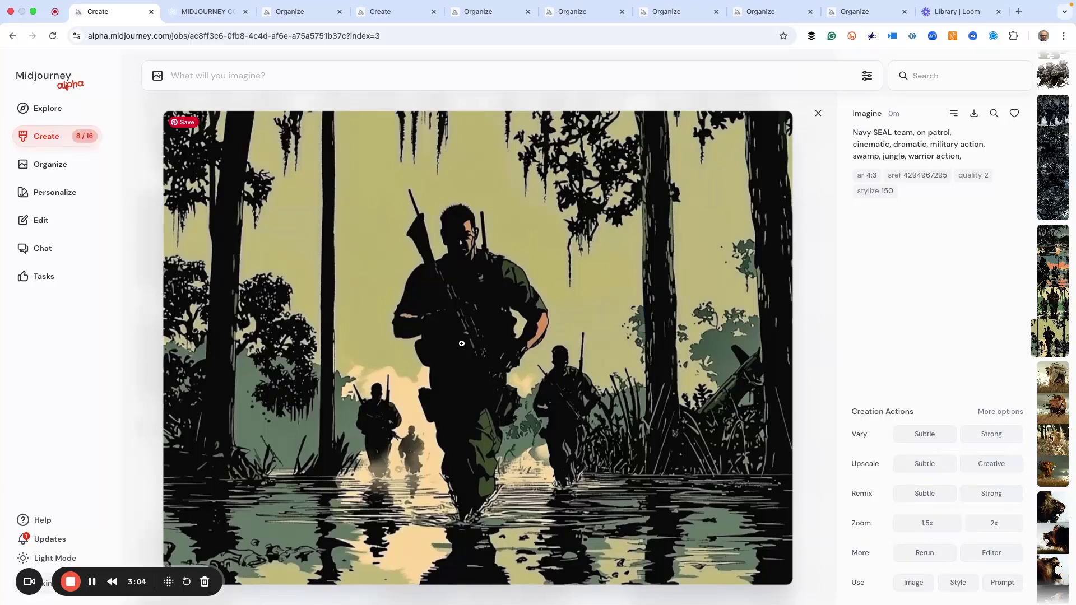
{"action": "key", "text": "Left"}
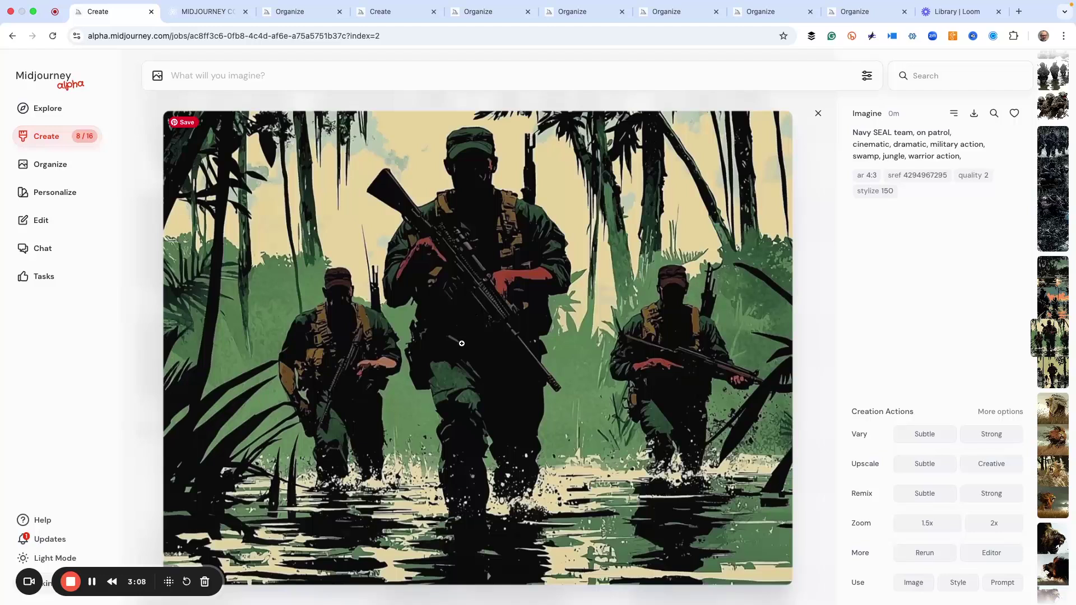
{"action": "key", "text": "Left"}
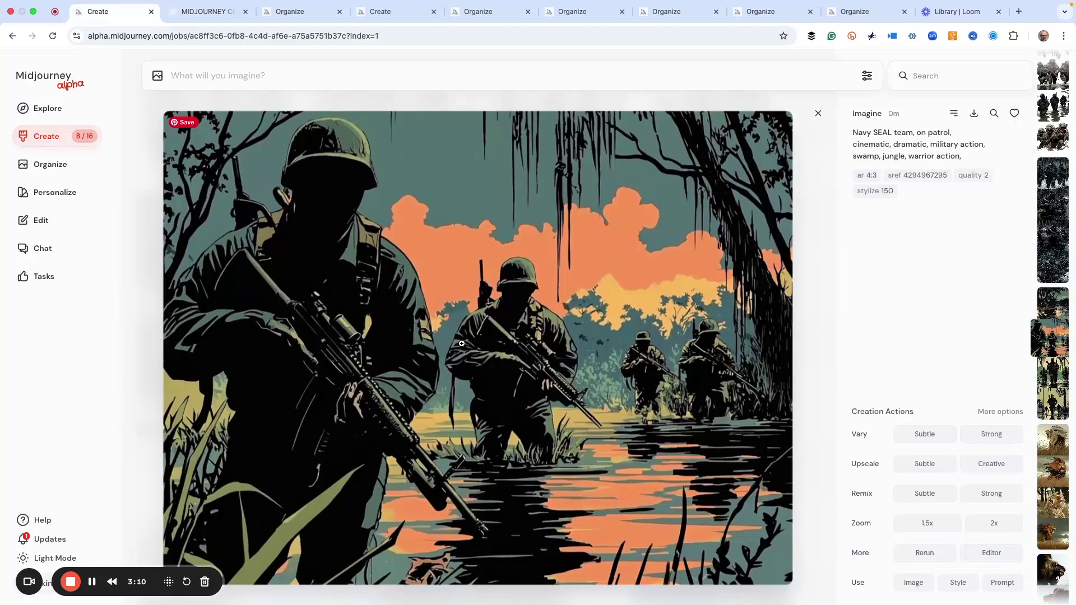
{"action": "key", "text": "Left"}
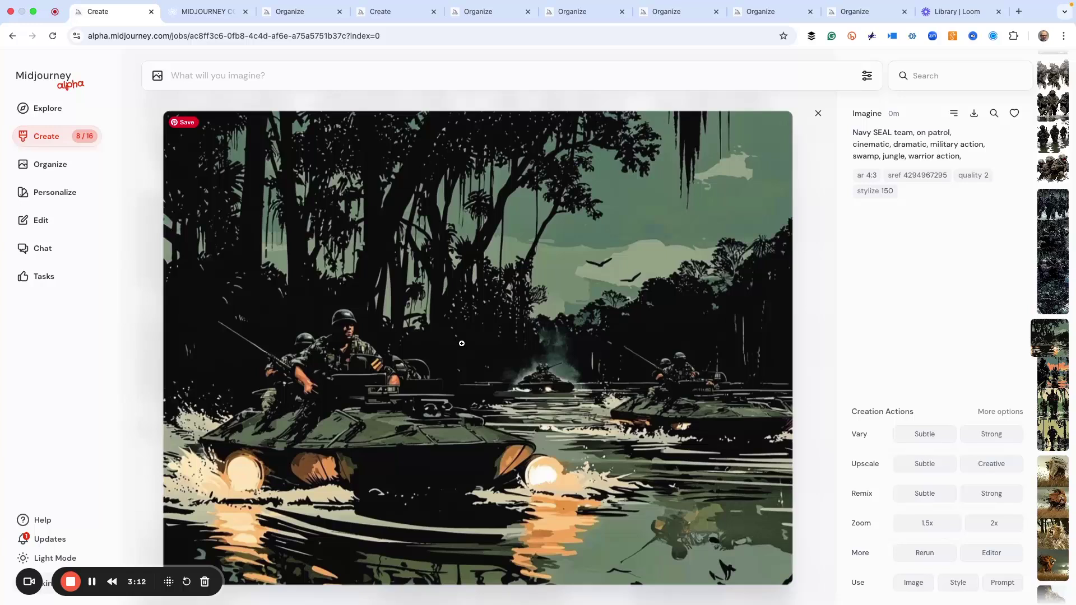
- Flip through all the sref 297013154 Navy SEAL renders
{"action": "key", "text": "Left"}
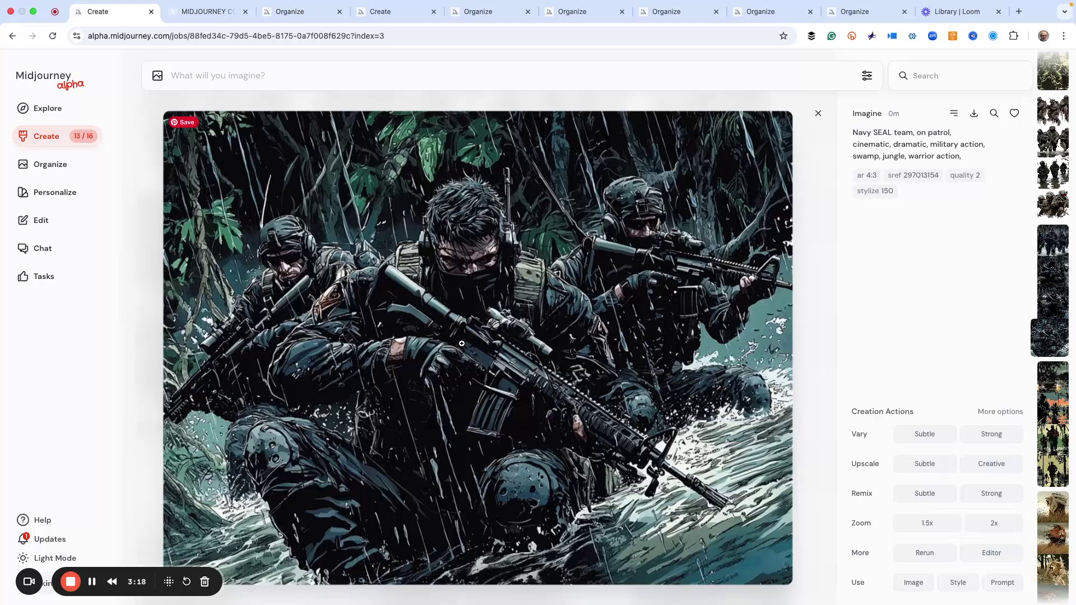
{"action": "key", "text": "Left"}
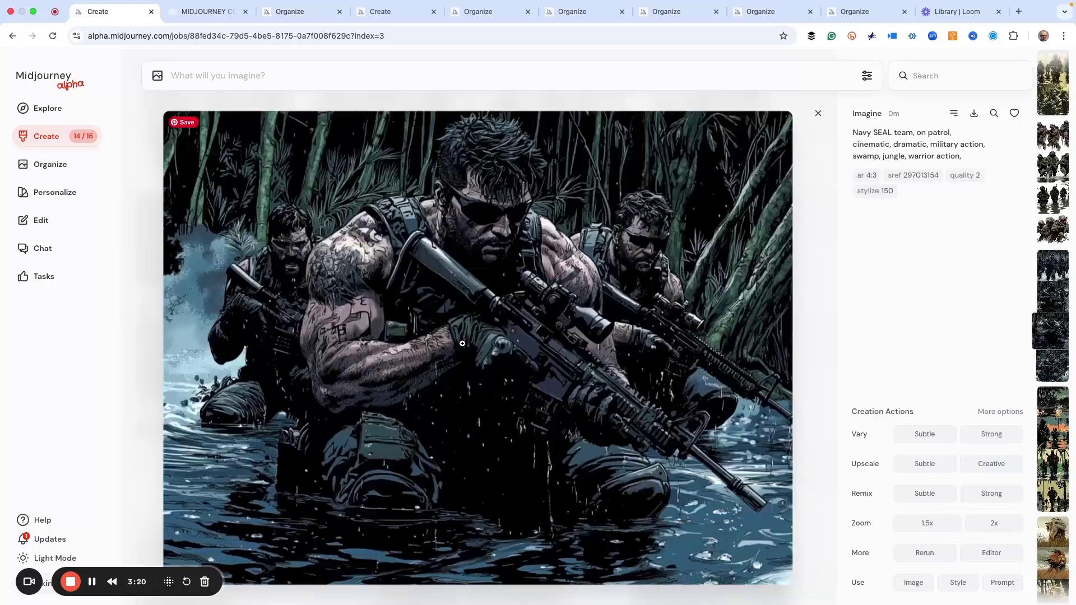
{"action": "key", "text": "Left"}
{"action": "key", "text": "Left"}
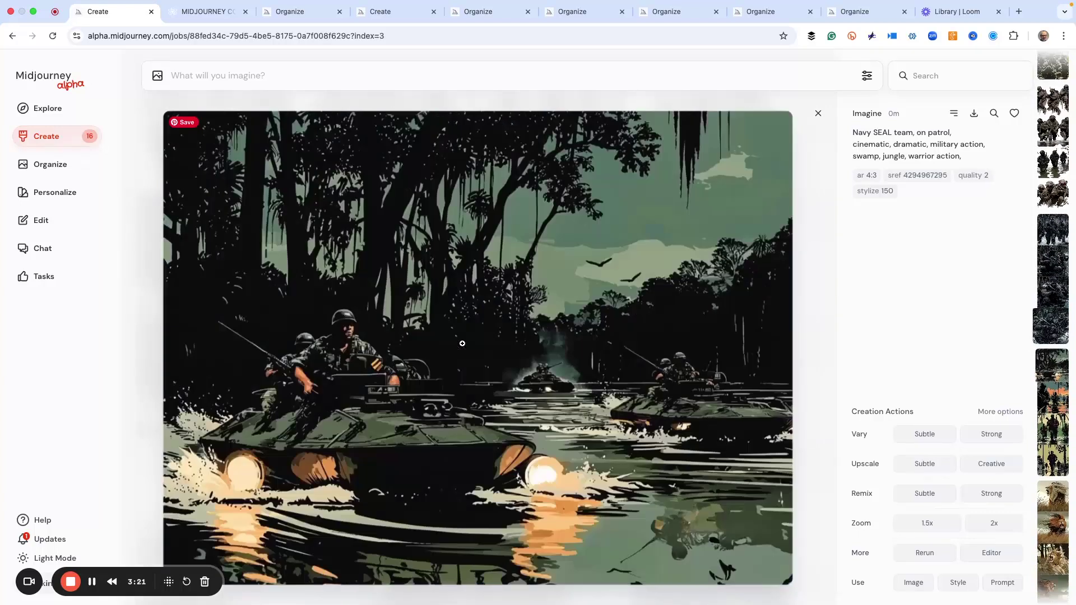
{"action": "key", "text": "Left"}
{"action": "key", "text": "Left"}
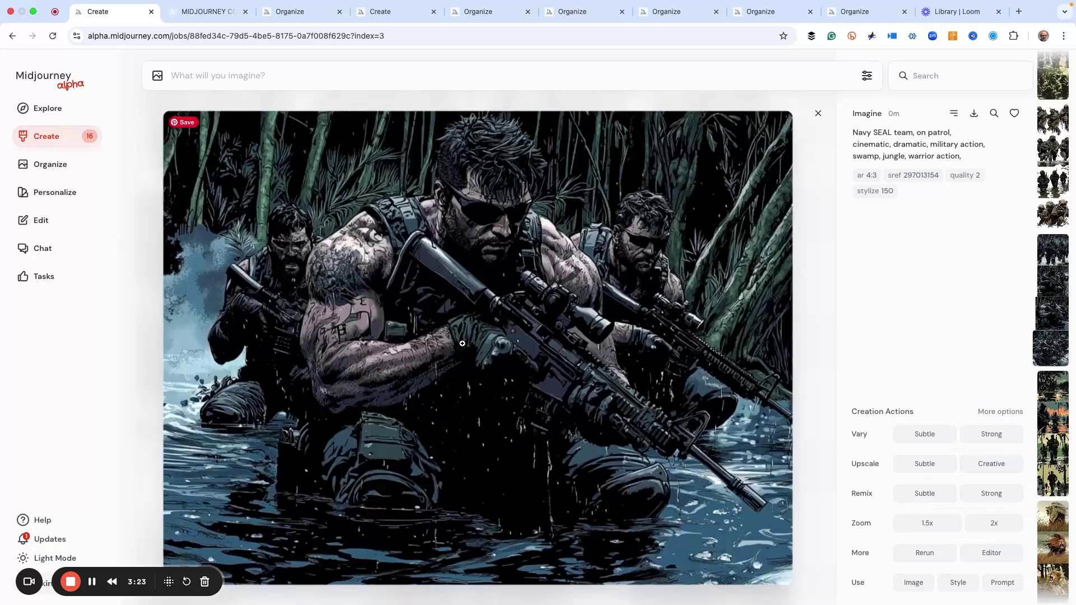
{"action": "key", "text": "Left"}
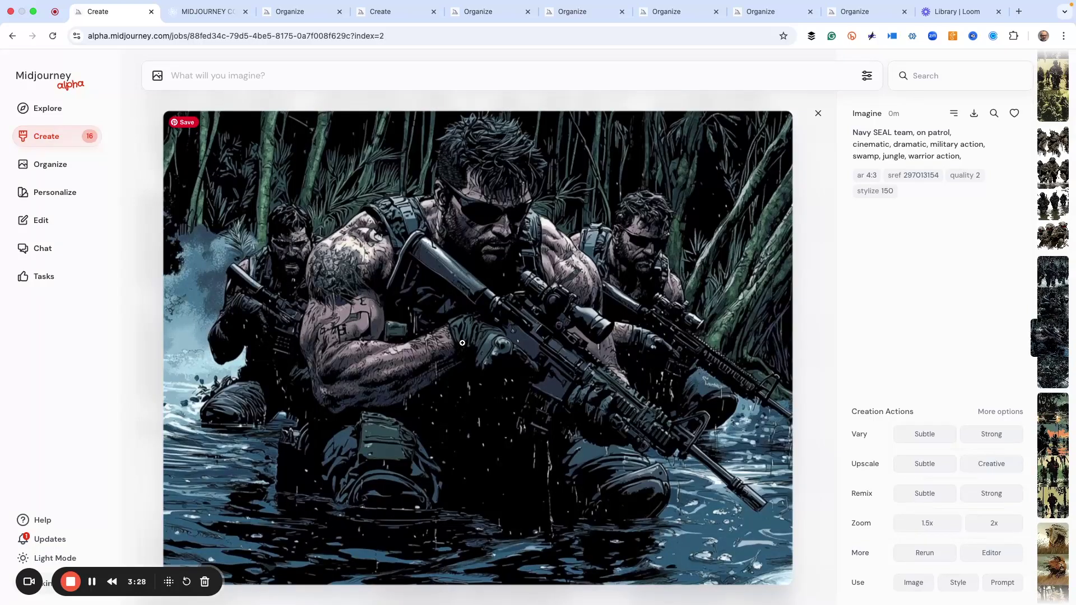
{"action": "key", "text": "Left"}
{"action": "key", "text": "Left"}
{"action": "key", "text": "Left"}
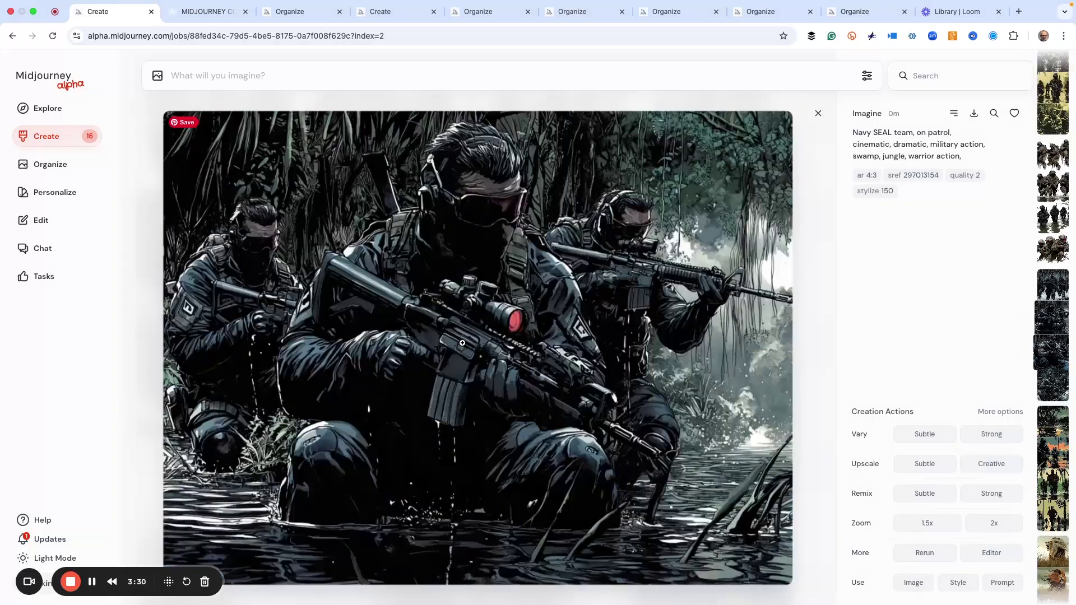
- Browse the sref 42815 renders, continuing on to the sref 507 image
{"action": "key", "text": "Left"}
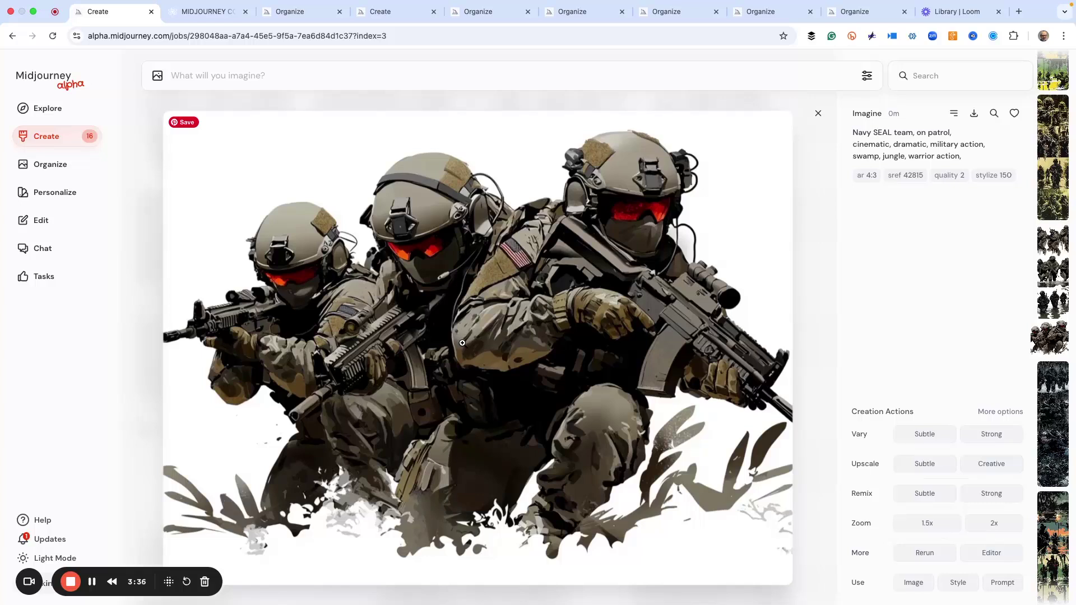
{"action": "key", "text": "Left"}
{"action": "key", "text": "Left"}
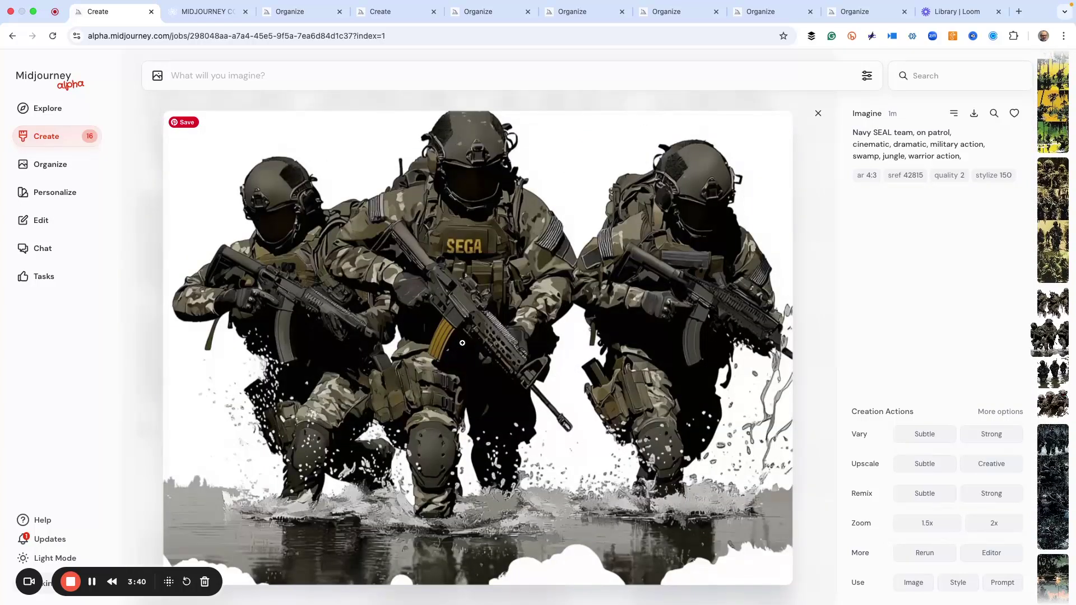
{"action": "key", "text": "Left"}
{"action": "key", "text": "Left"}
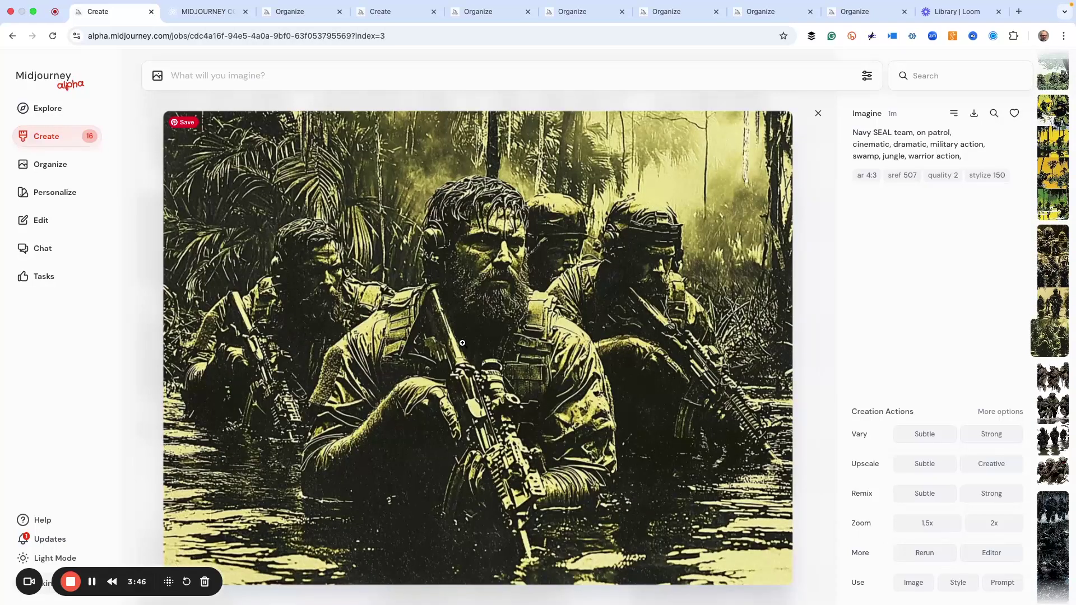
- Browse the yellow jungle and green swamp-wading variations, reaching the black-and-white SEAL trio grid
{"action": "key", "text": "Left"}
{"action": "key", "text": "Left"}
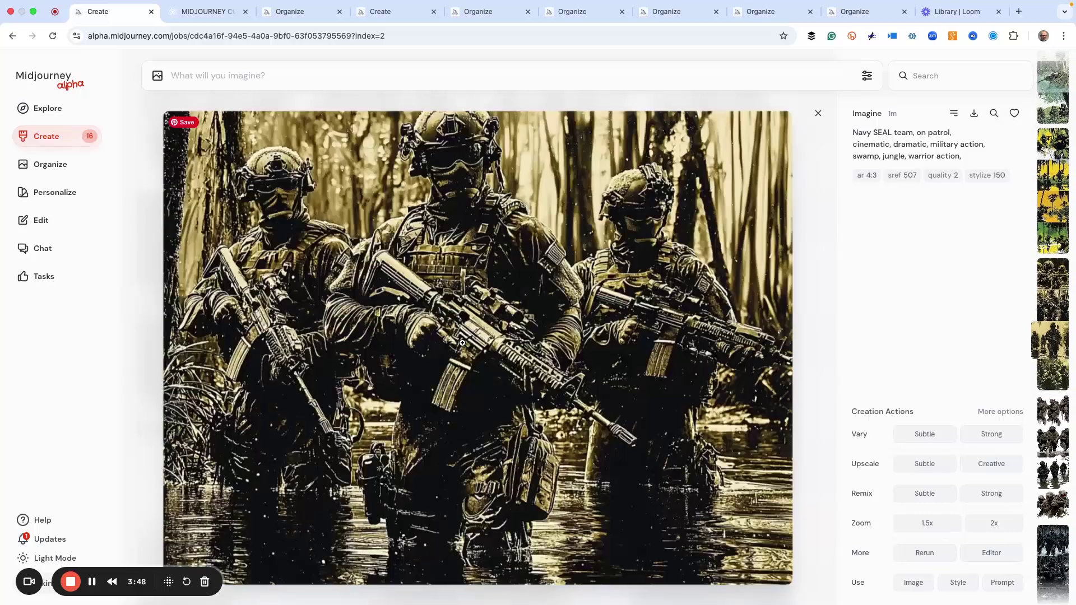
{"action": "key", "text": "Left"}
{"action": "key", "text": "Left"}
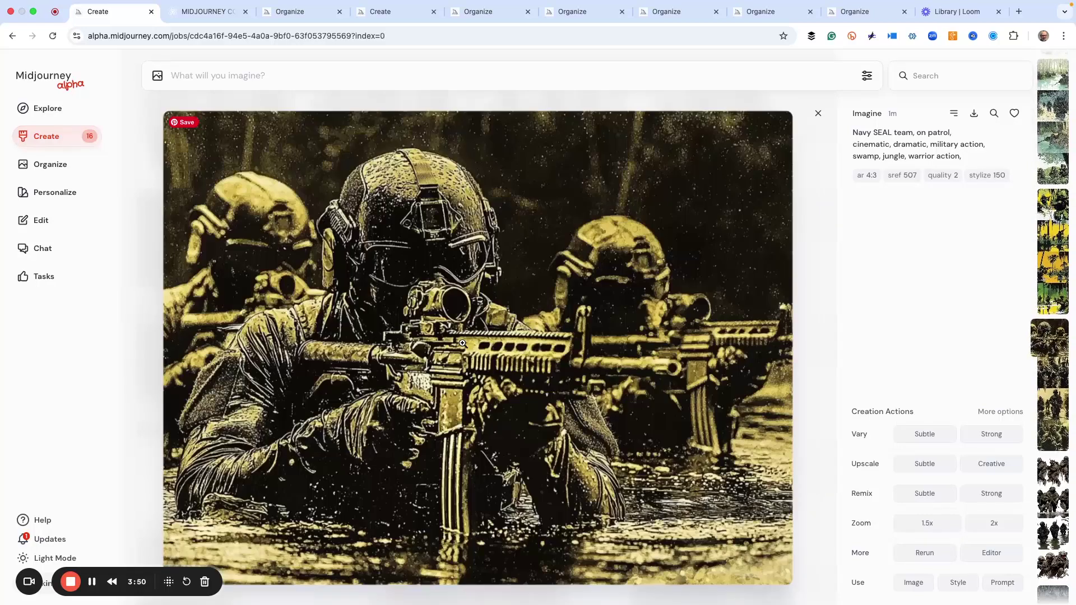
{"action": "key", "text": "Left"}
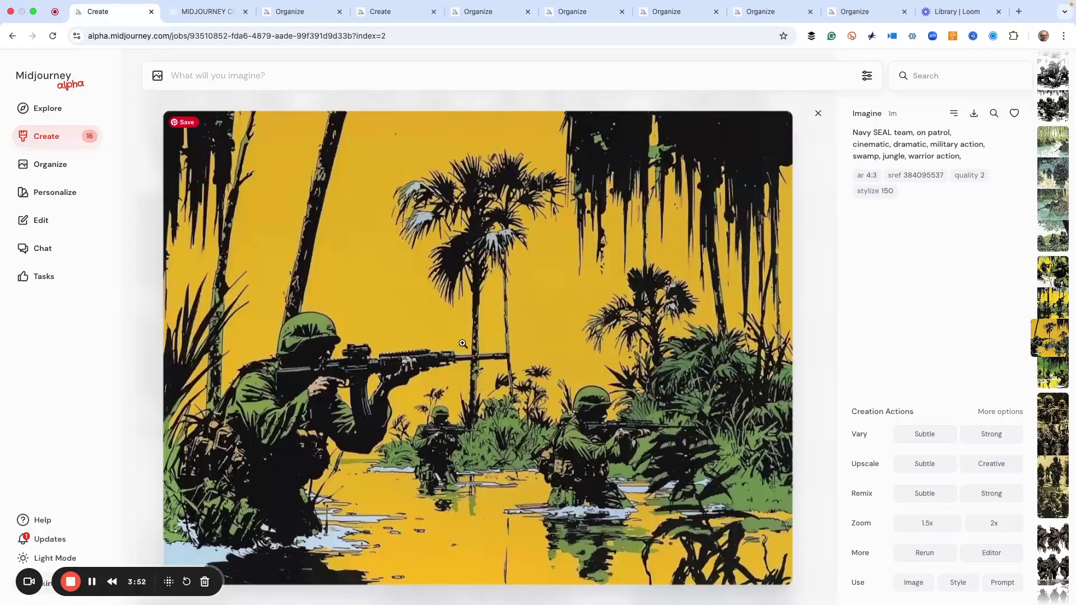
{"action": "key", "text": "Left"}
{"action": "key", "text": "Left"}
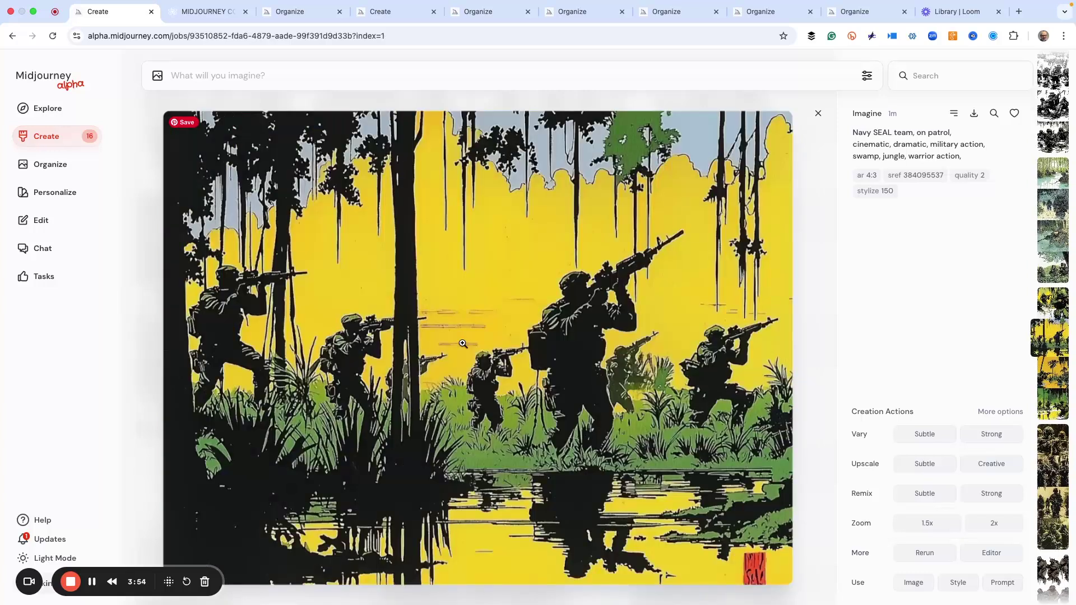
{"action": "key", "text": "Left"}
{"action": "key", "text": "Left"}
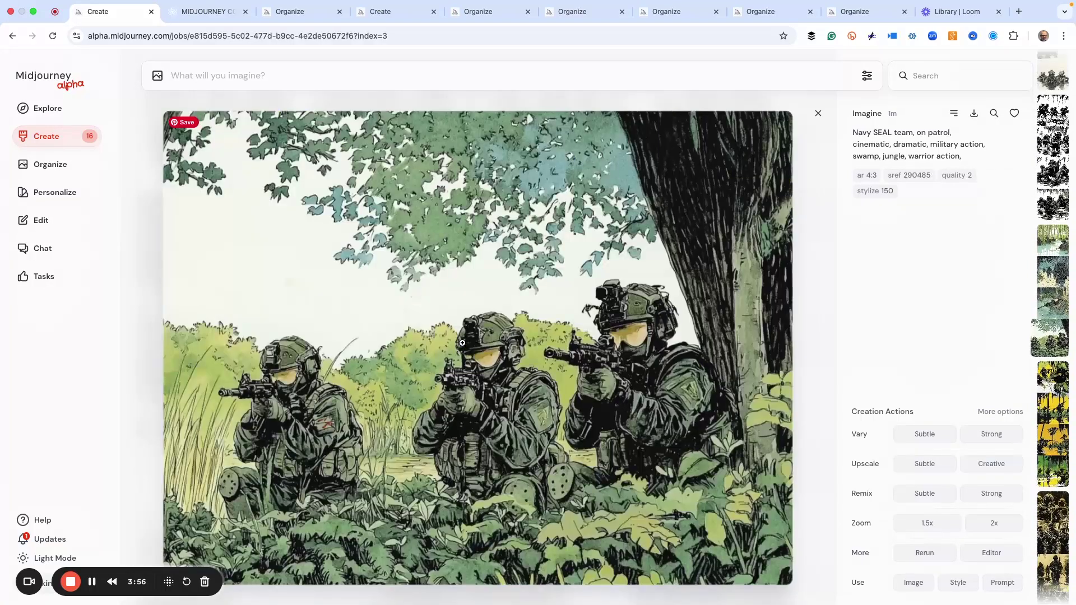
{"action": "key", "text": "Left"}
{"action": "key", "text": "Left"}
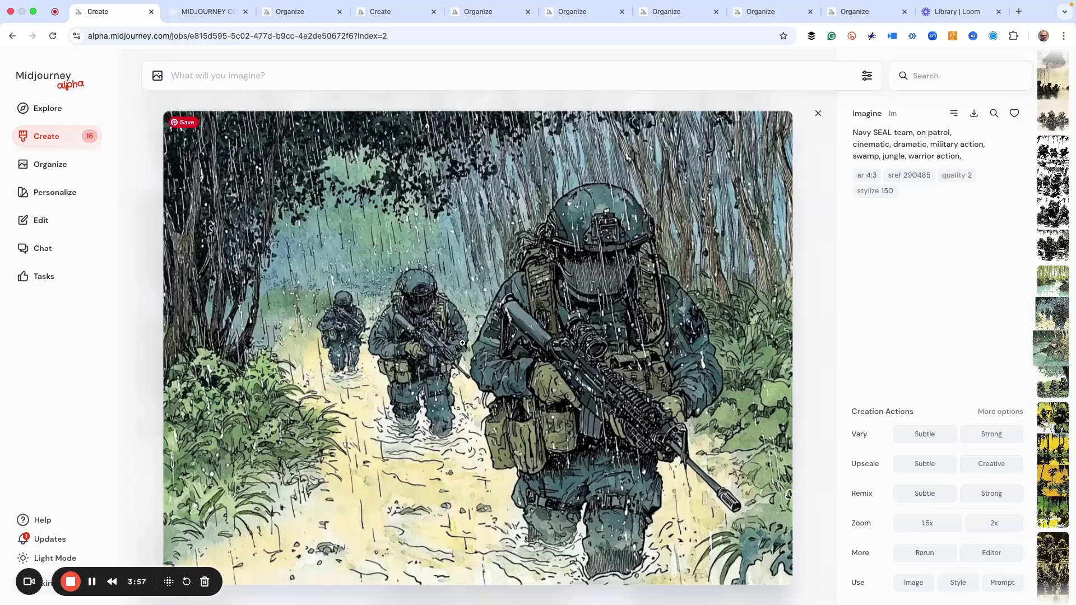
{"action": "key", "text": "Left"}
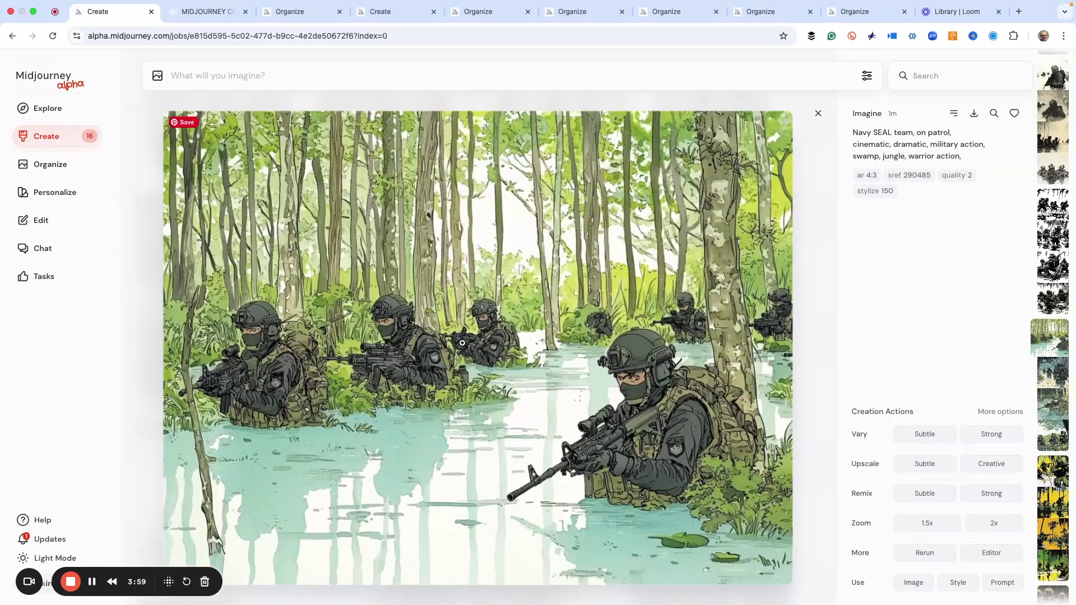
{"action": "key", "text": "Left"}
{"action": "key", "text": "Left"}
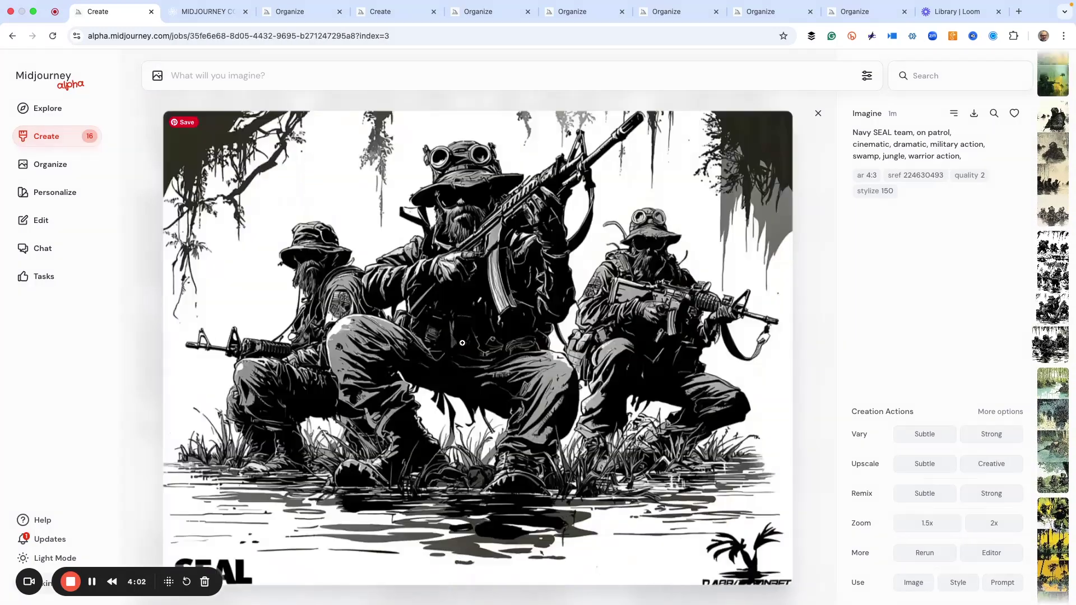
{"action": "key", "text": "Left"}
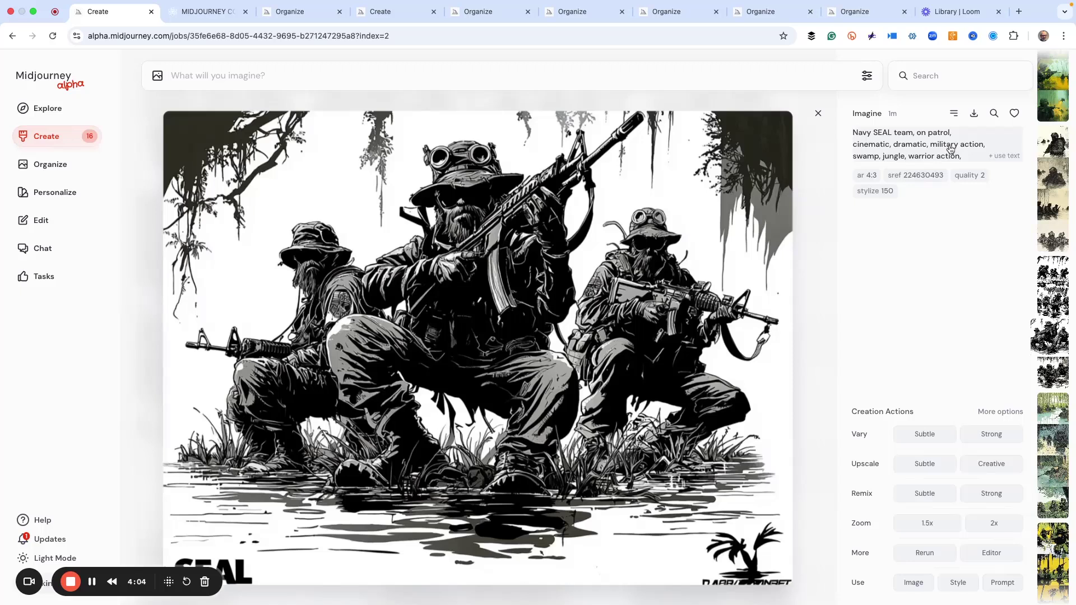
- Step through the ink-style variations and on to the pencil-sketch grid
{"action": "left_click_drag", "start_coordinate": [913, 175], "coordinate": [939, 178]}
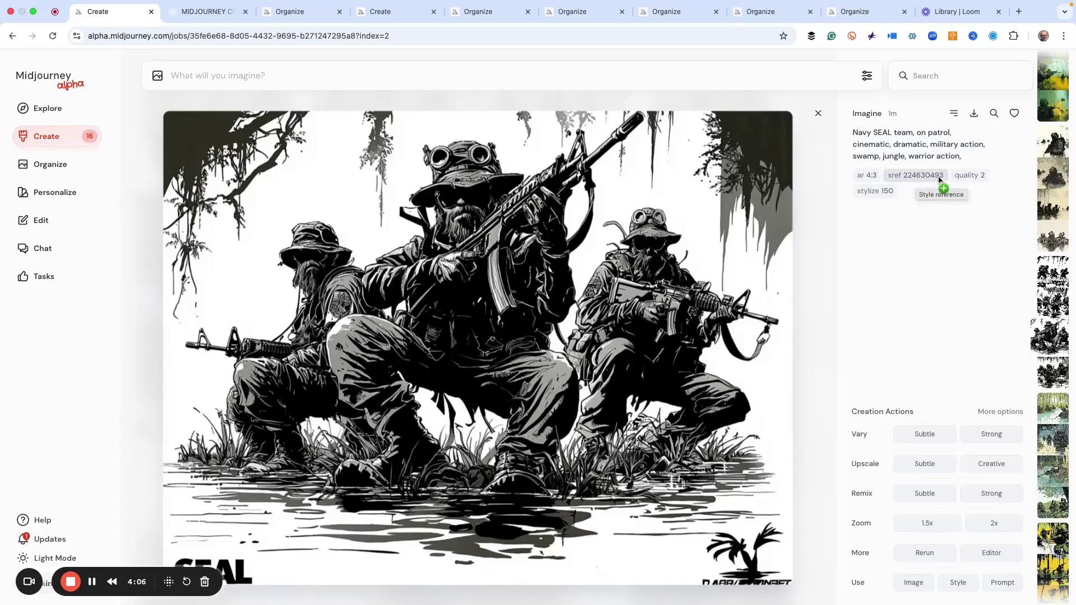
{"action": "key", "text": "Left"}
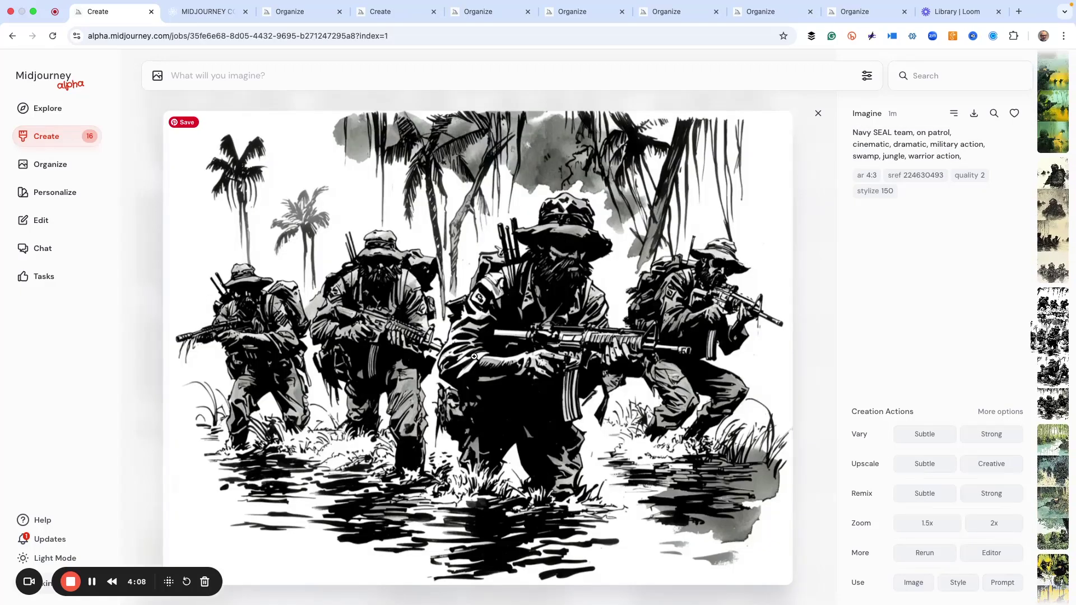
{"action": "key", "text": "Left"}
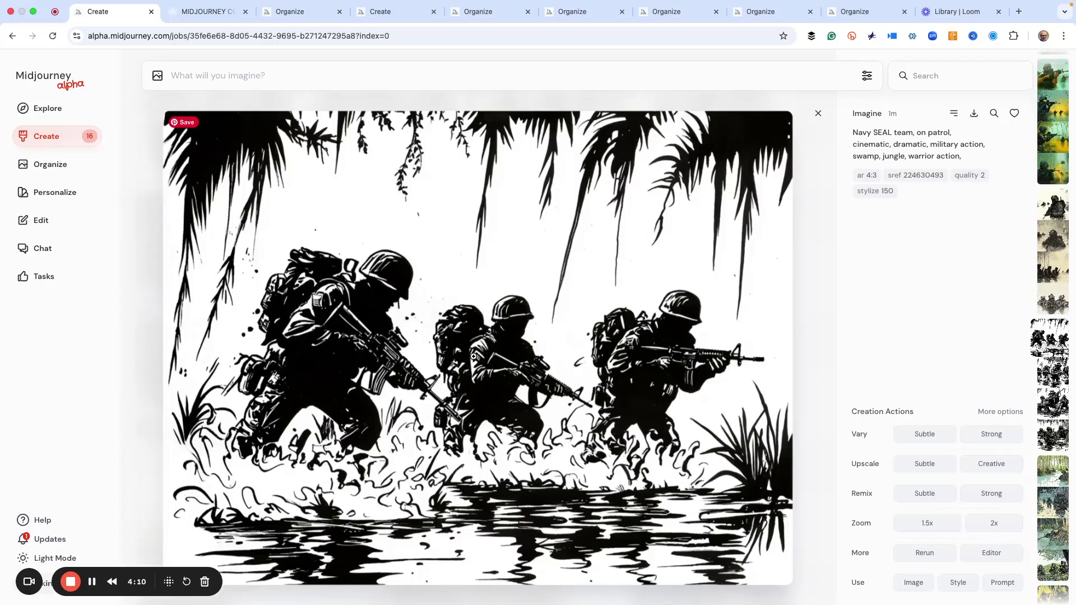
{"action": "key", "text": "Left"}
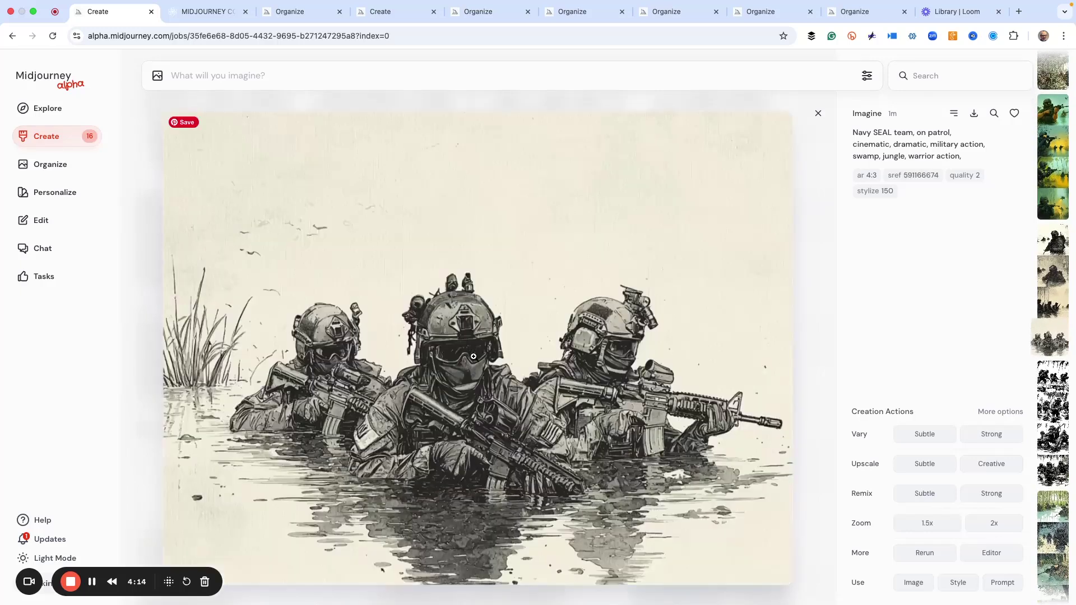
{"action": "key", "text": "Left"}
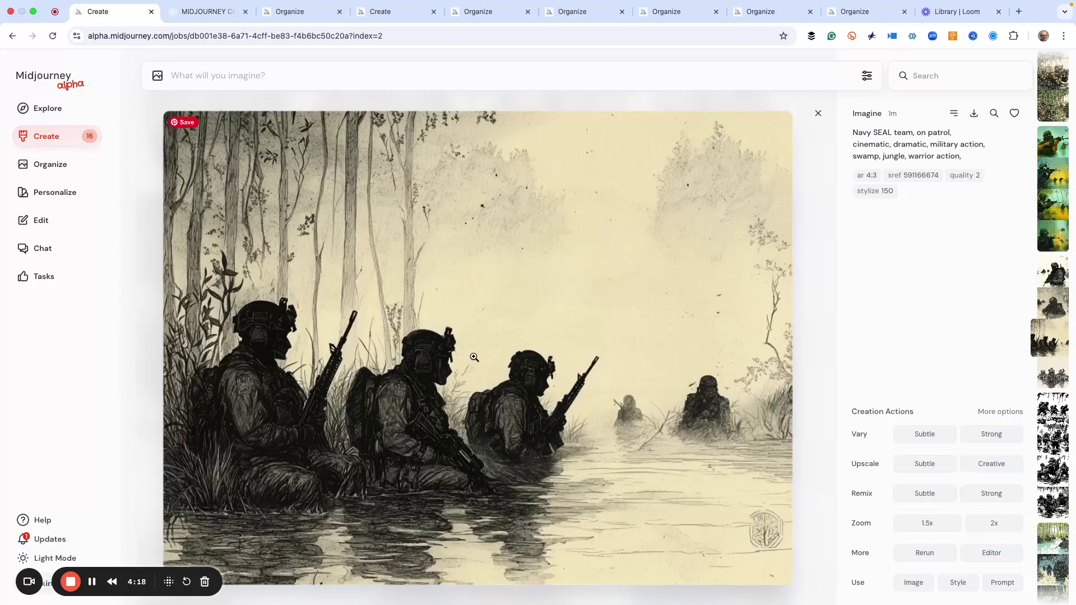
{"action": "key", "text": "Left"}
{"action": "key", "text": "Left"}
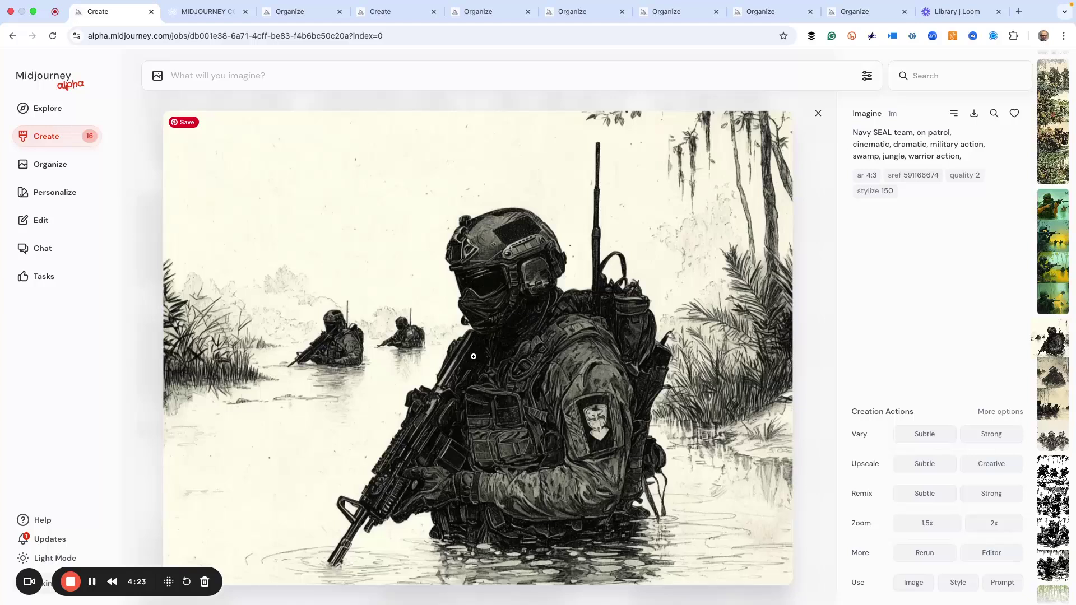
- Browse the silhouette grid and the cartoon jungle grid variations
{"action": "key", "text": "Left"}
{"action": "key", "text": "Left"}
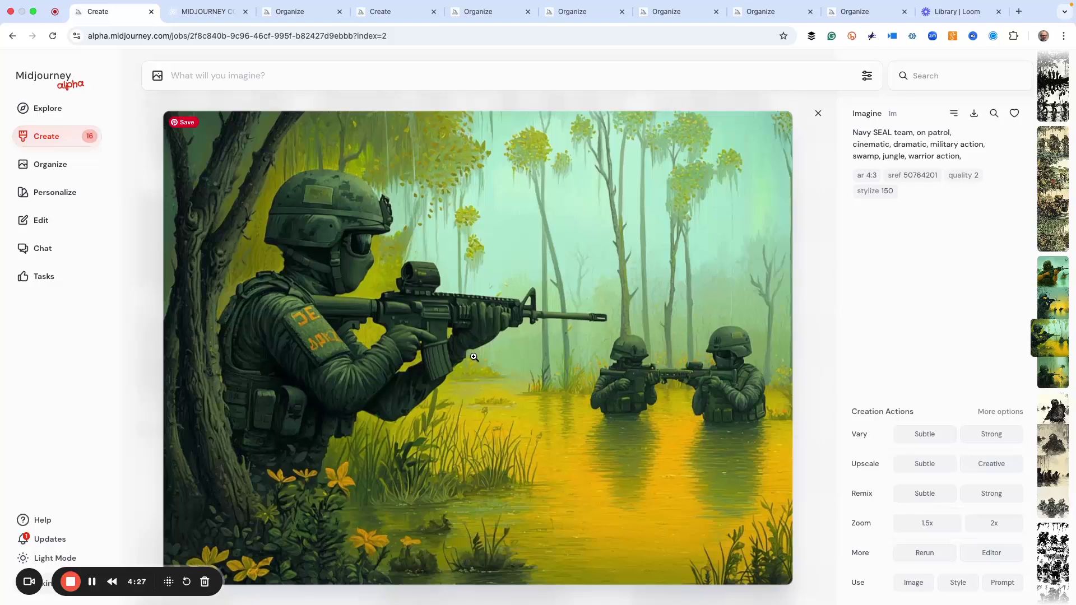
{"action": "key", "text": "Left"}
{"action": "key", "text": "Left"}
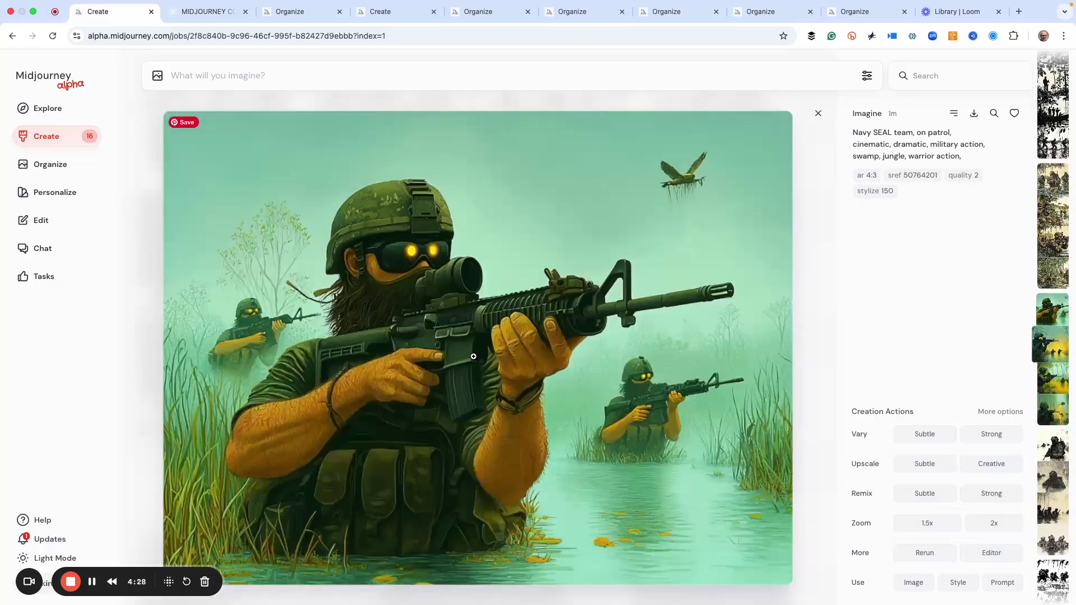
{"action": "key", "text": "Left"}
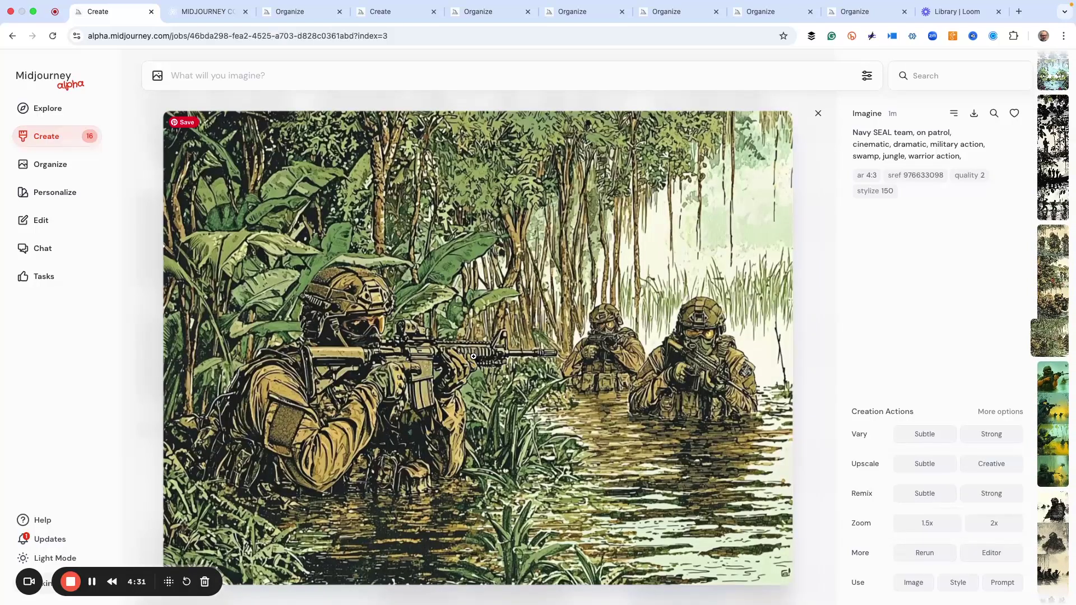
{"action": "key", "text": "Left"}
{"action": "key", "text": "Left"}
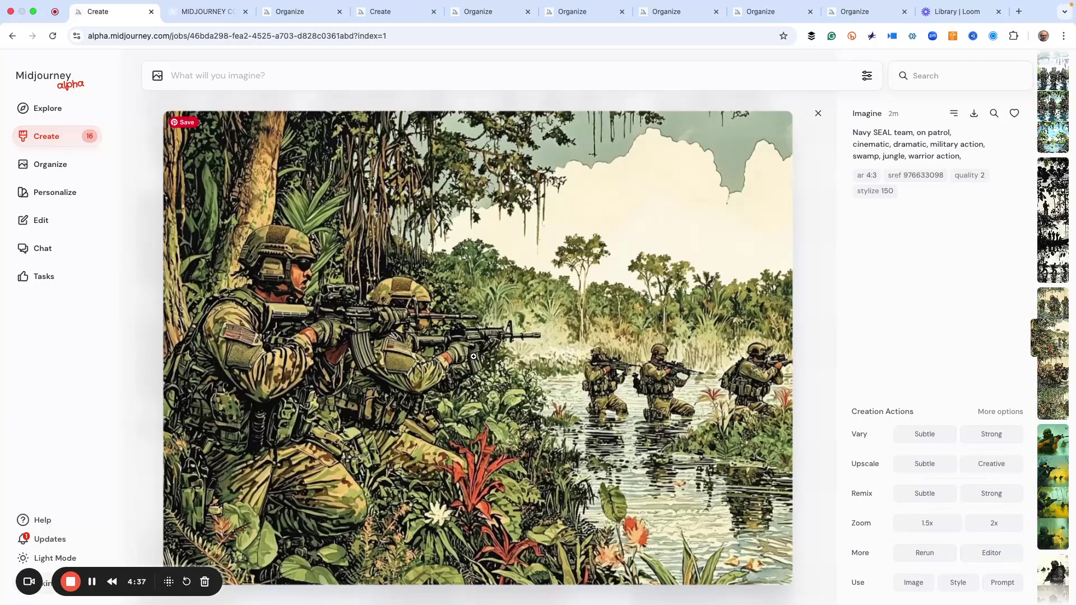
{"action": "key", "text": "Left"}
{"action": "key", "text": "Left"}
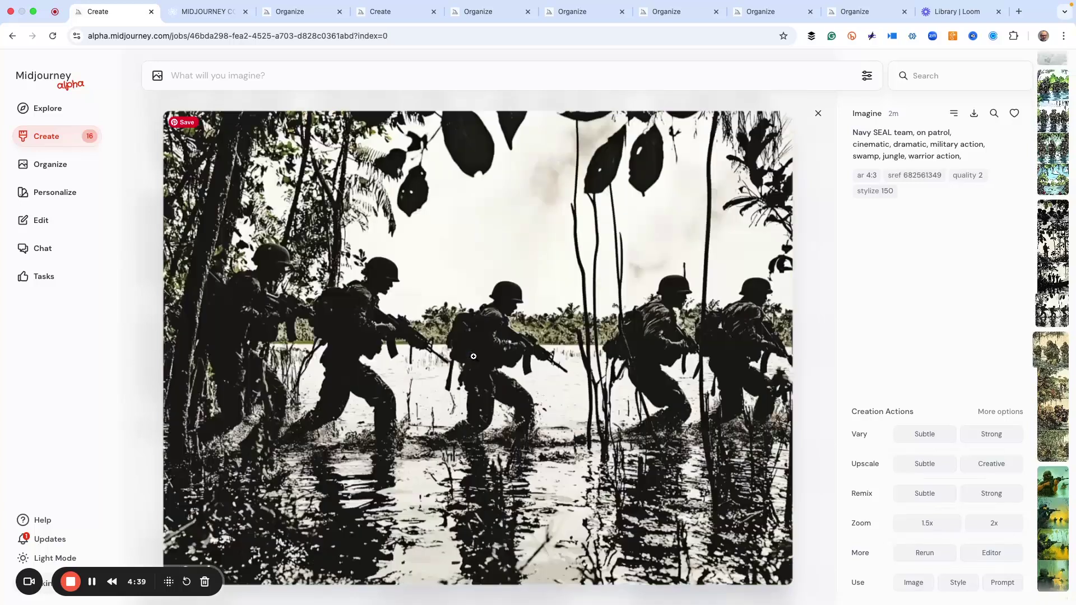
{"action": "key", "text": "Left"}
{"action": "key", "text": "Left"}
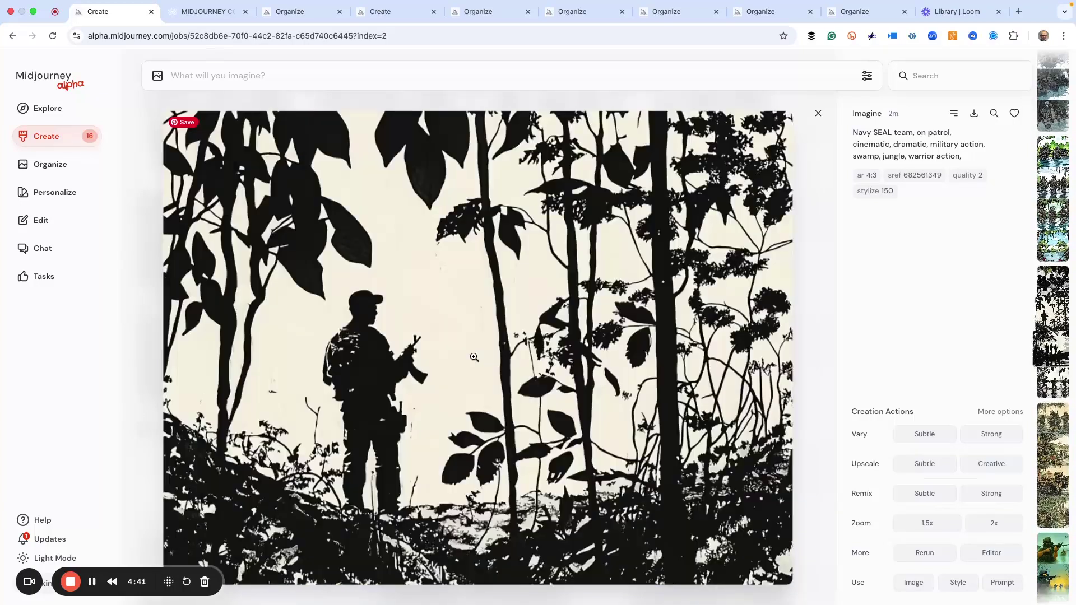
{"action": "key", "text": "Left"}
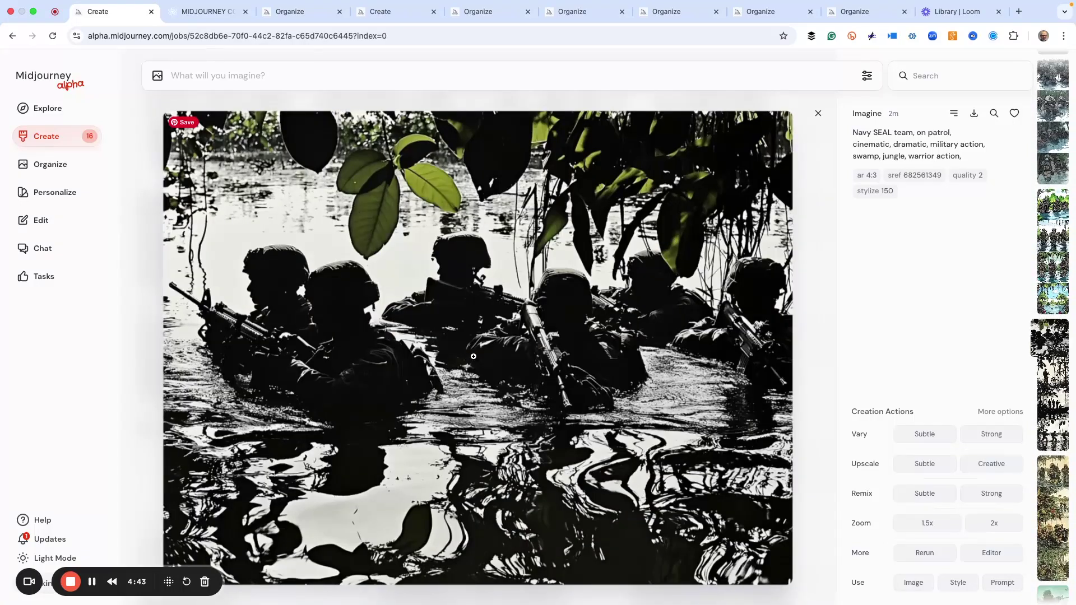
{"action": "key", "text": "Left"}
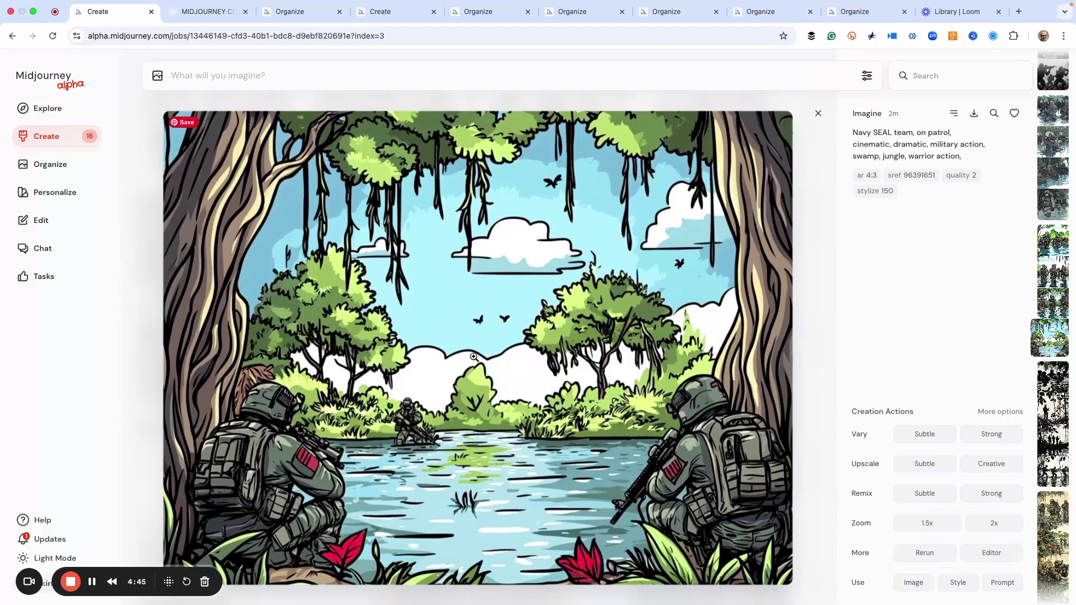
{"action": "key", "text": "Left"}
{"action": "key", "text": "Left"}
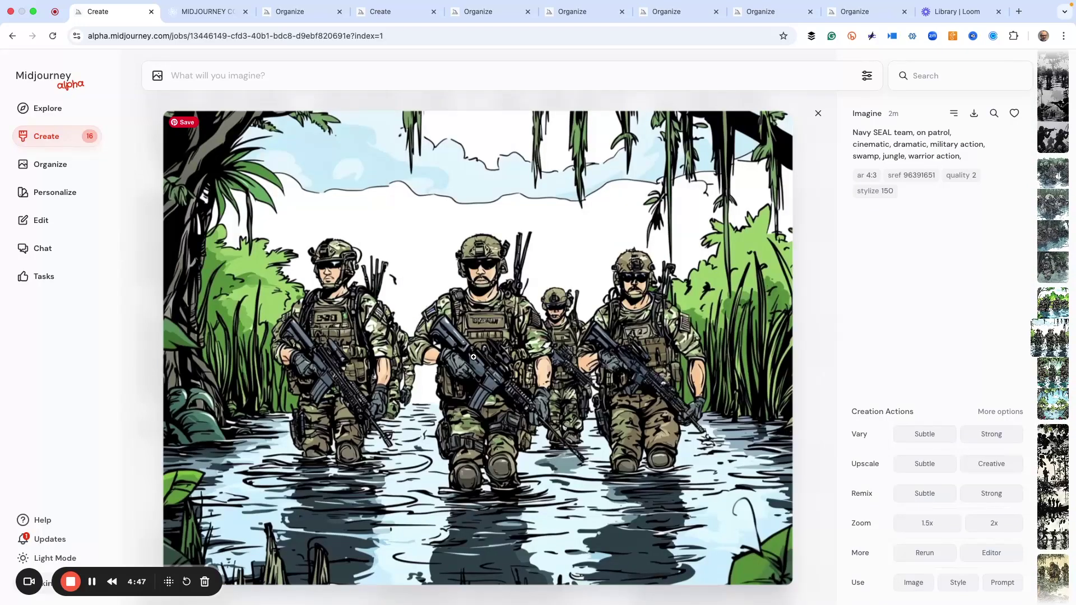
{"action": "key", "text": "Left"}
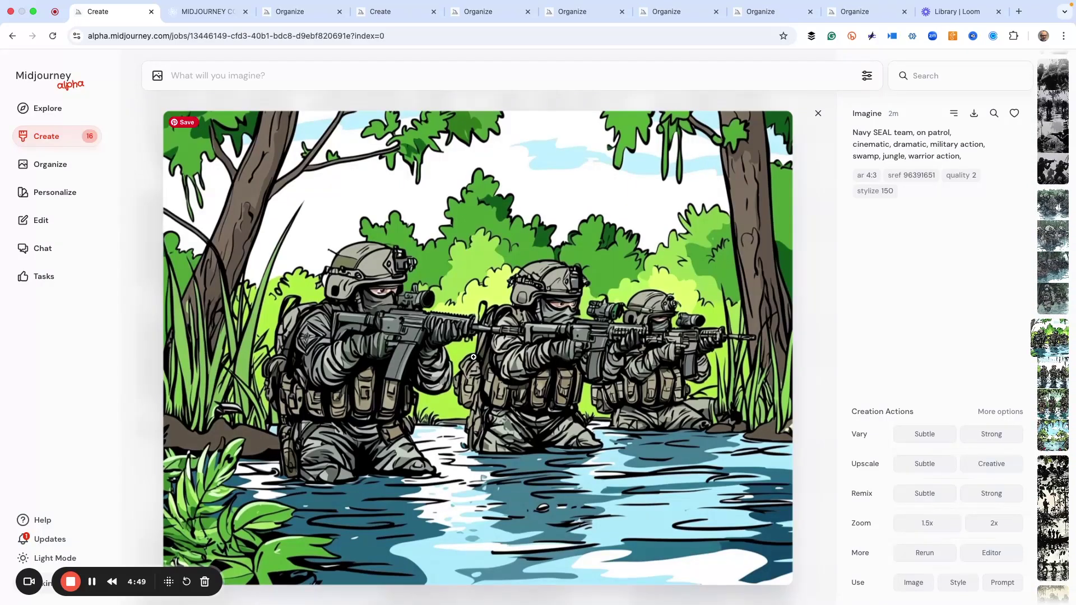
- Browse the dark rain-soaked soldiers, green comic and brown comic patrol grids
{"action": "key", "text": "Left"}
{"action": "key", "text": "Left"}
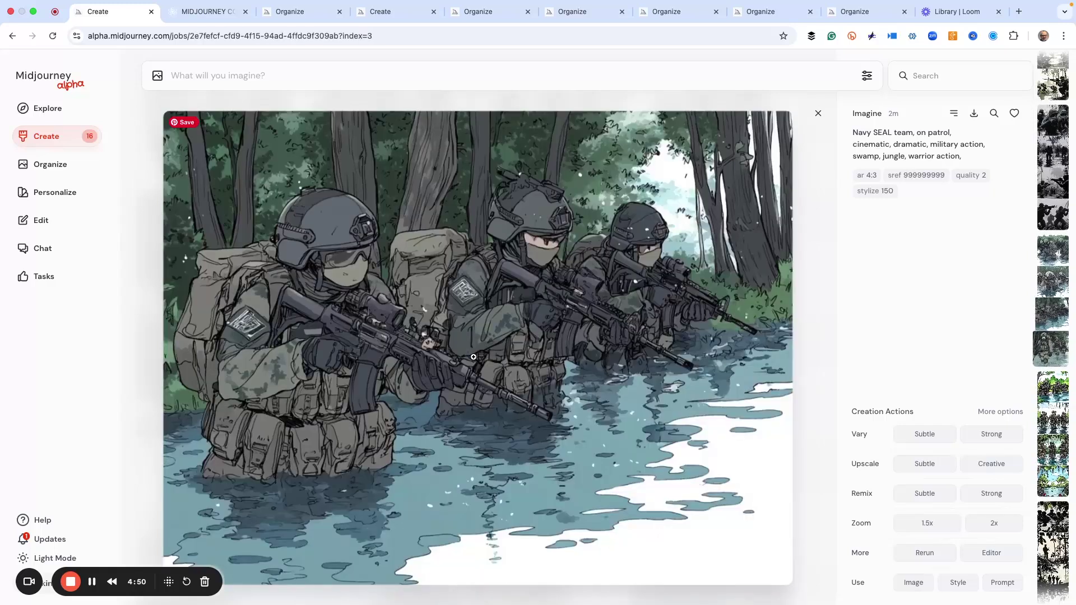
{"action": "key", "text": "Left"}
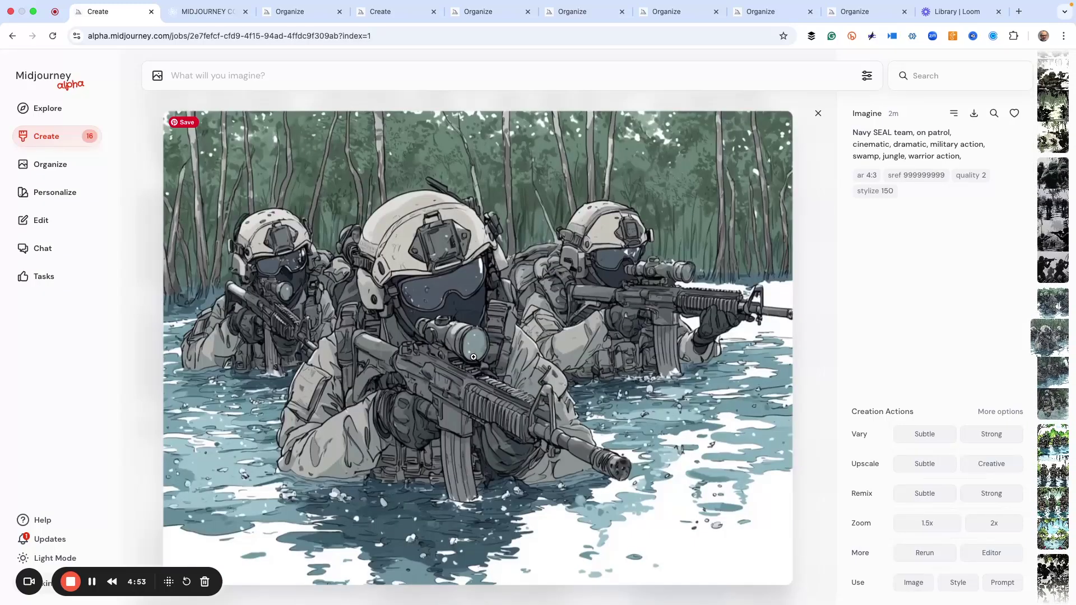
{"action": "key", "text": "Left"}
{"action": "key", "text": "Left"}
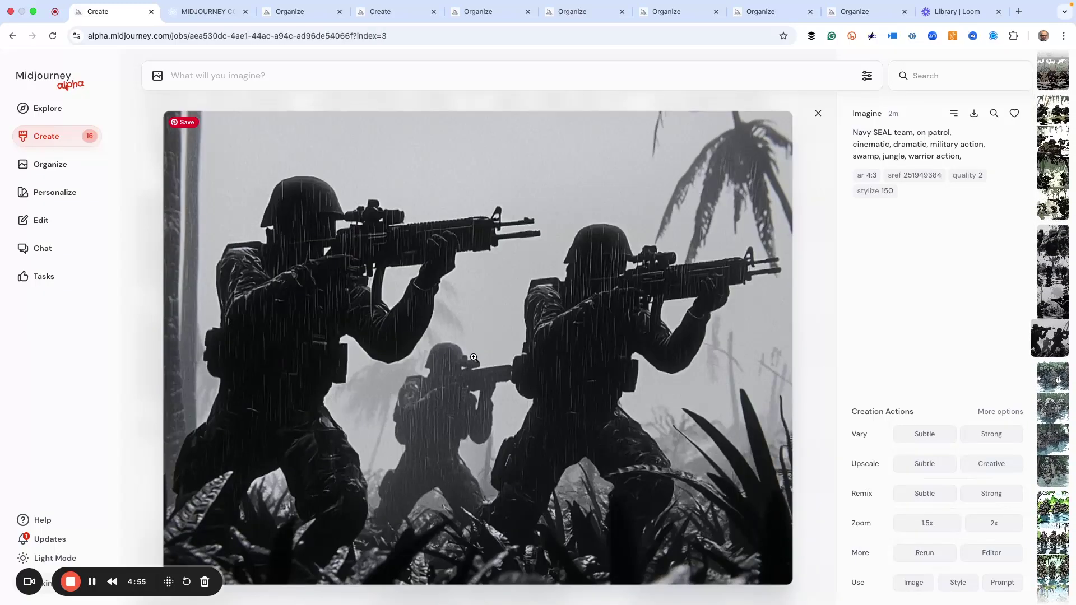
{"action": "key", "text": "Left"}
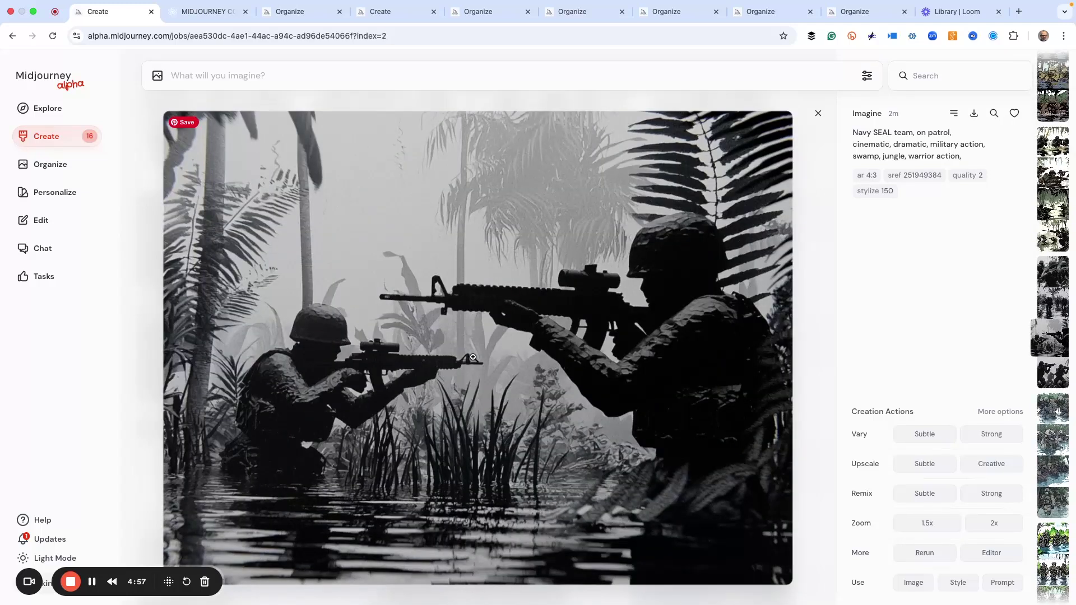
{"action": "key", "text": "Left"}
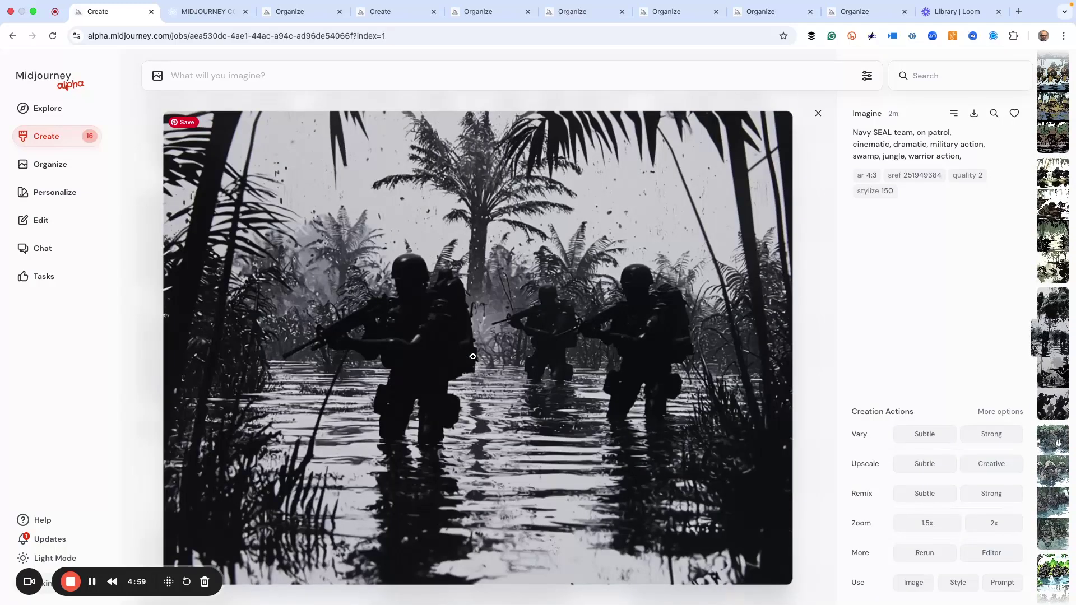
{"action": "key", "text": "Left"}
{"action": "key", "text": "Left"}
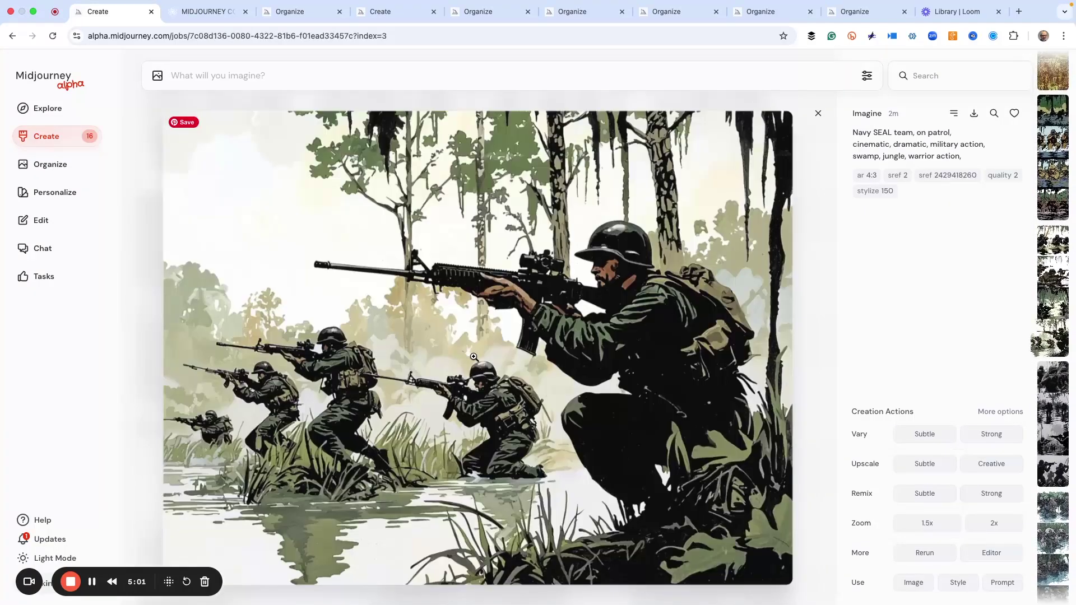
{"action": "key", "text": "Left"}
{"action": "key", "text": "Left"}
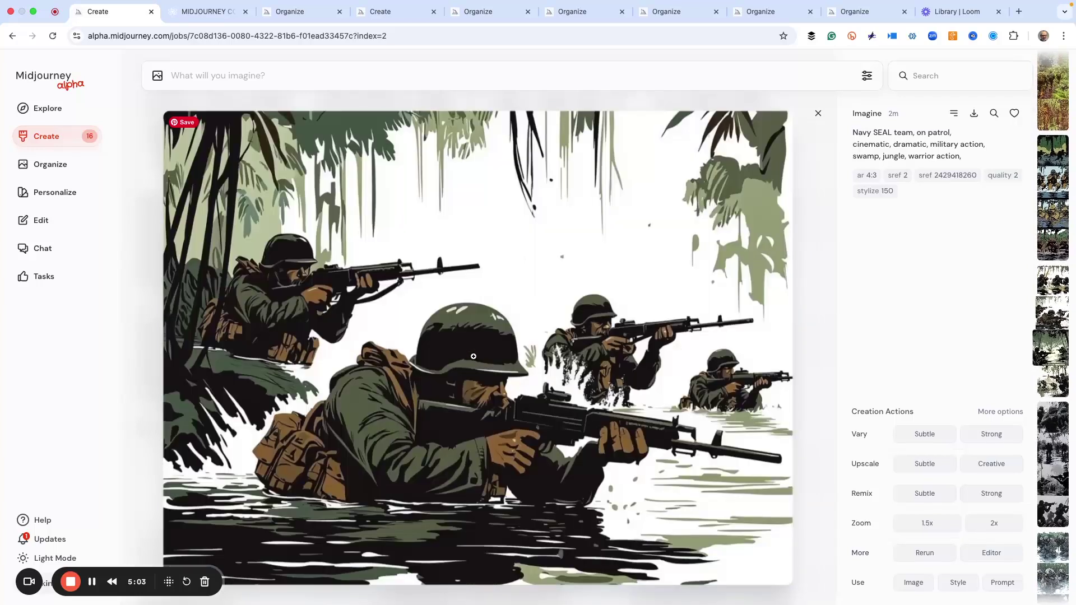
{"action": "key", "text": "Left"}
{"action": "key", "text": "Left"}
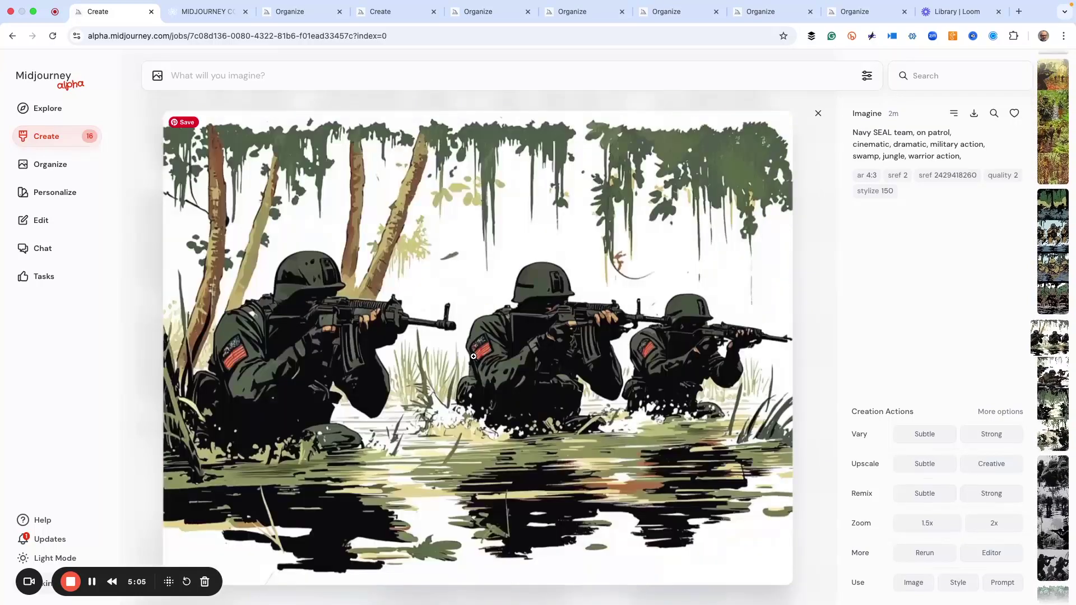
{"action": "key", "text": "Left"}
{"action": "key", "text": "Left"}
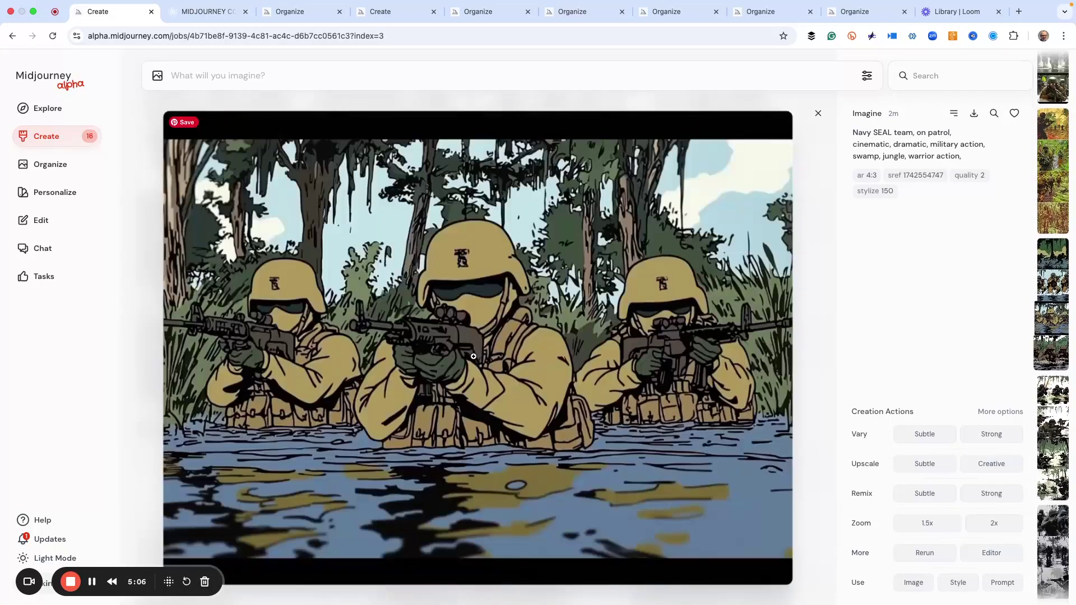
{"action": "key", "text": "Left"}
{"action": "key", "text": "Left"}
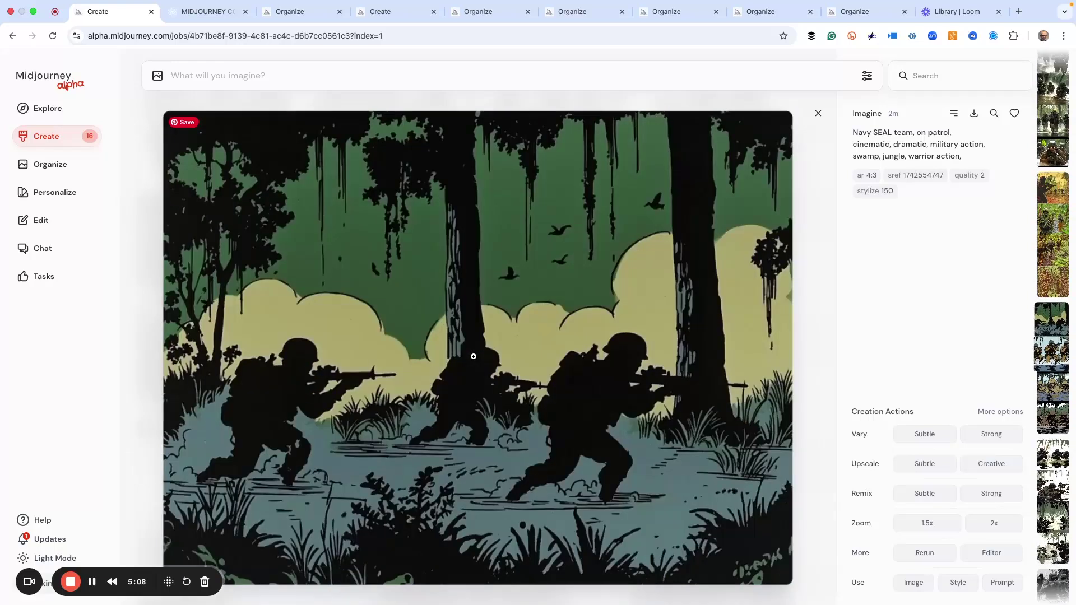
{"action": "left_click", "coordinate": [212, 16]}
{"action": "key", "text": "Left"}
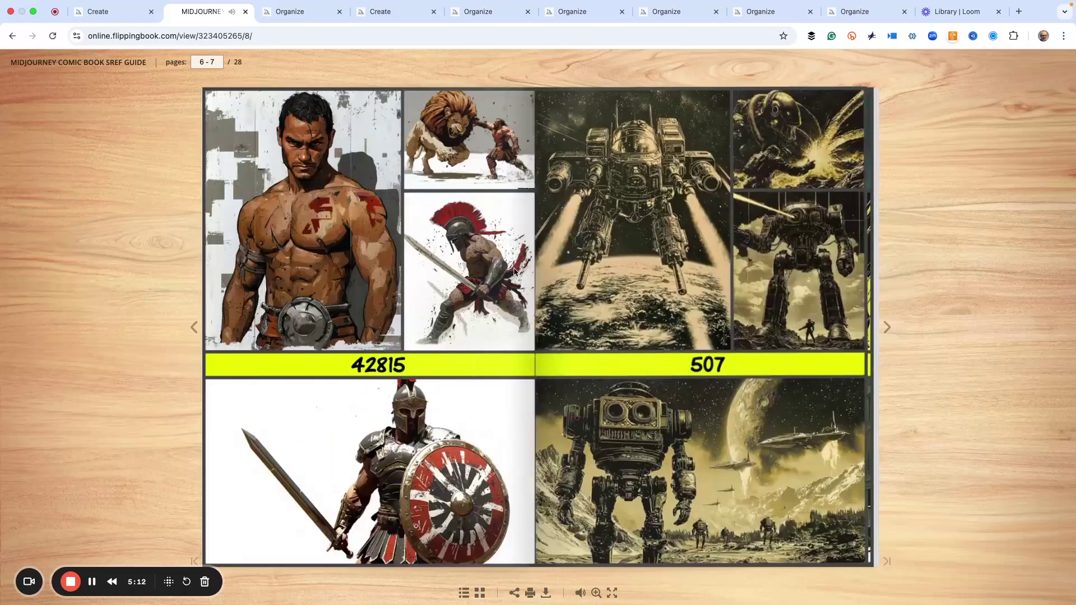
{"action": "left_click", "coordinate": [886, 333]}
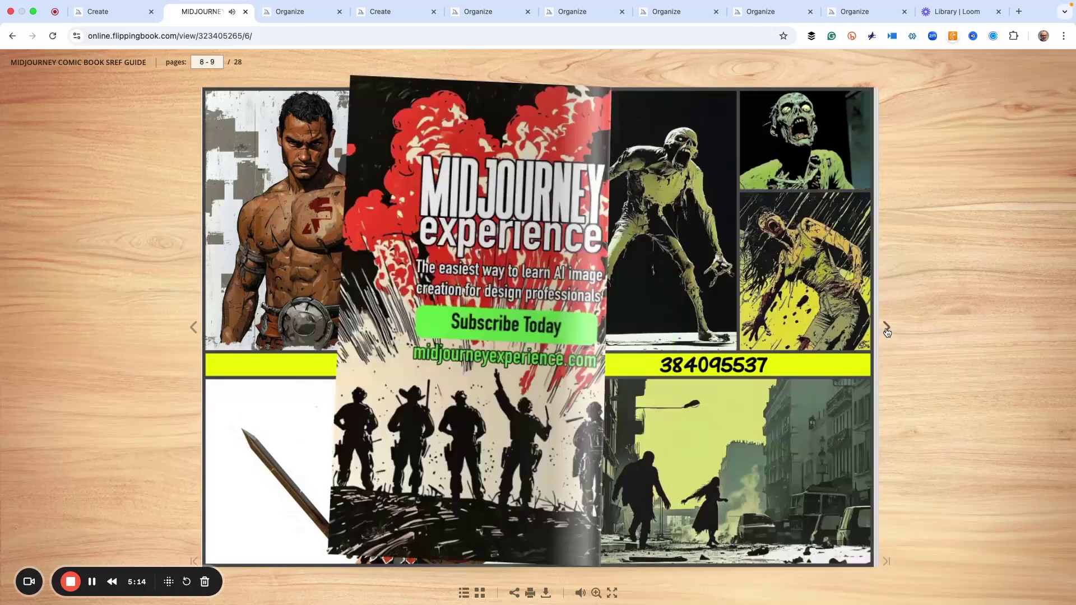
{"action": "left_click", "coordinate": [887, 333]}
{"action": "left_click", "coordinate": [888, 333]}
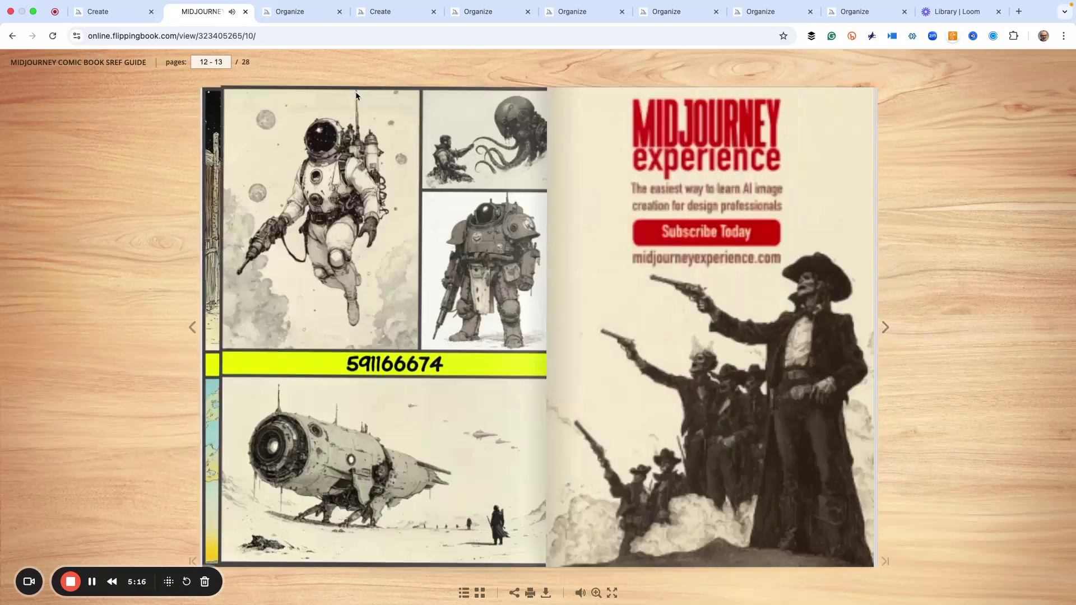
{"action": "left_click", "coordinate": [118, 11]}
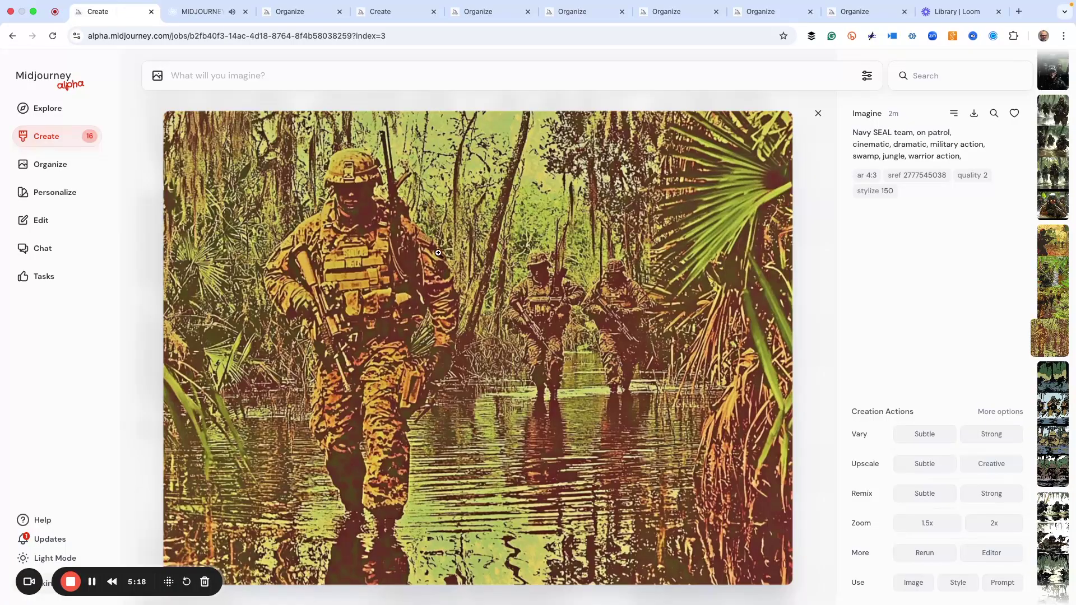
{"action": "key", "text": "Left"}
{"action": "key", "text": "Left"}
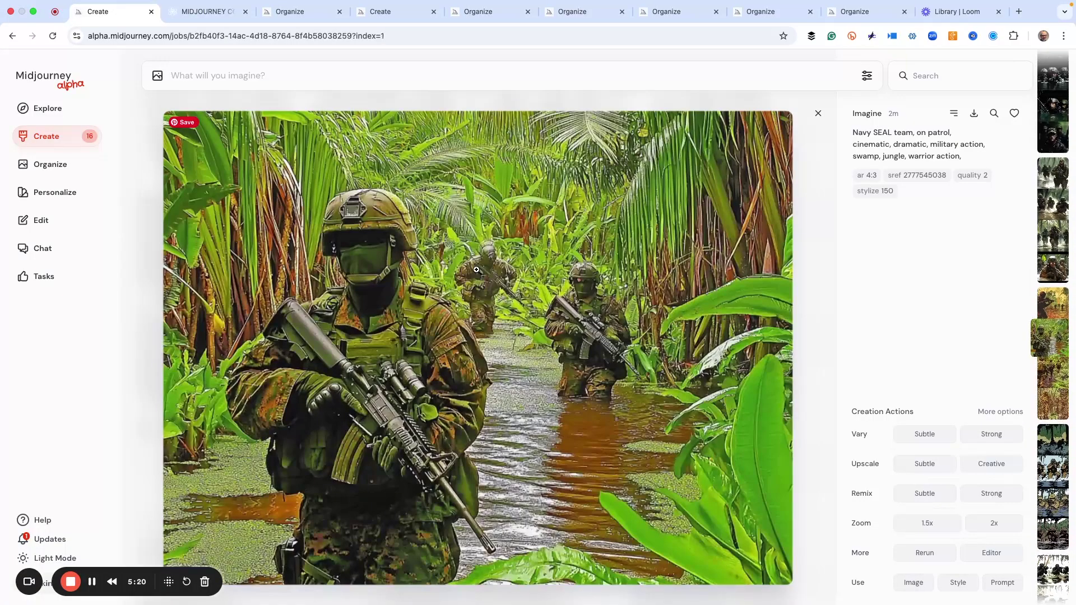
{"action": "key", "text": "Left"}
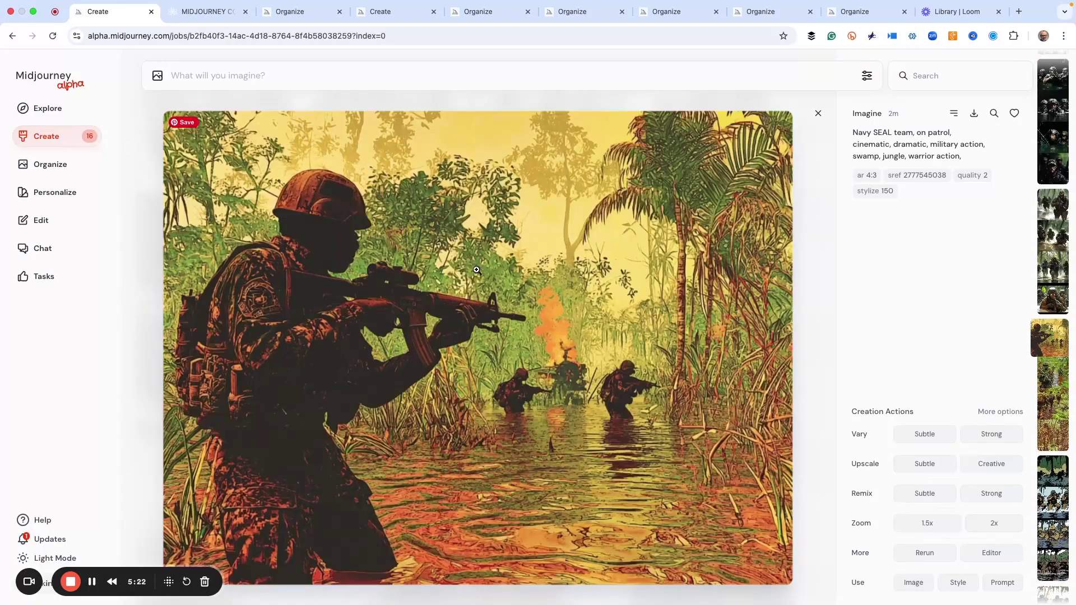
{"action": "key", "text": "Left"}
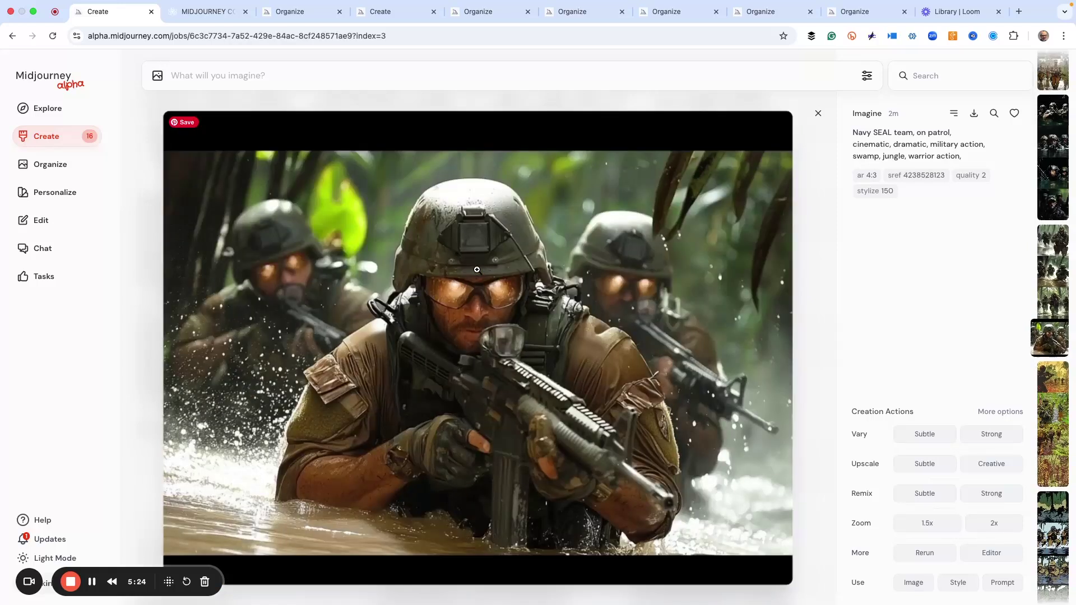
{"action": "key", "text": "Left"}
{"action": "key", "text": "Left"}
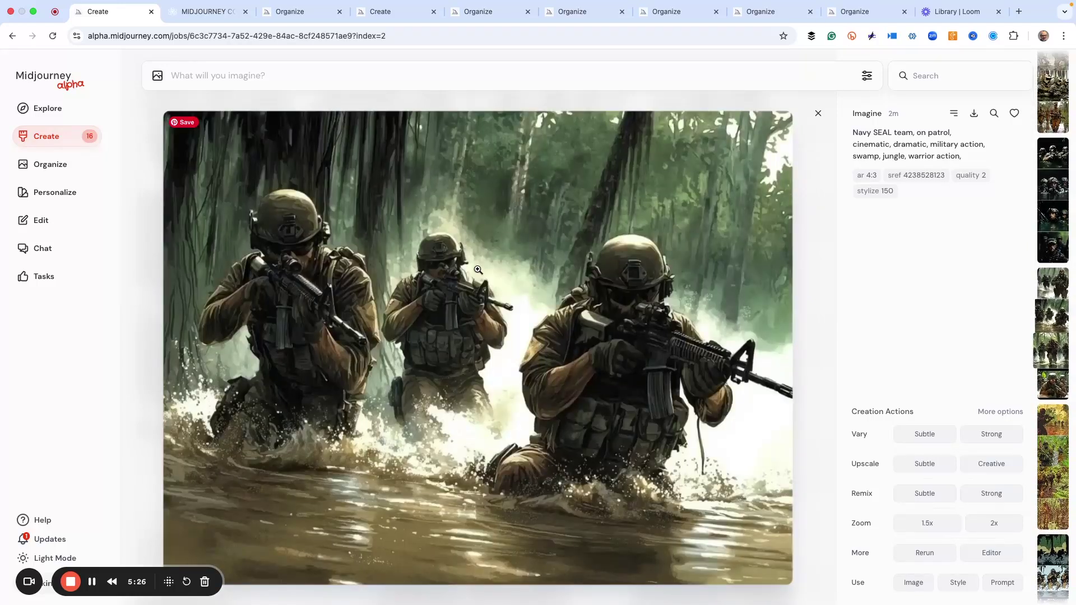
{"action": "key", "text": "Left"}
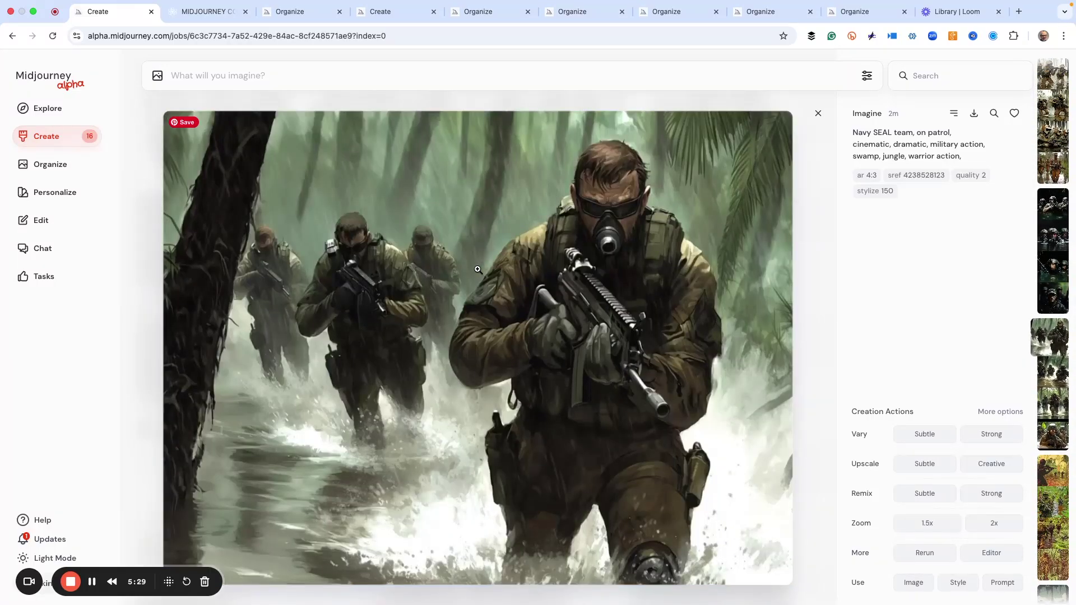
{"action": "key", "text": "Left"}
{"action": "key", "text": "Left"}
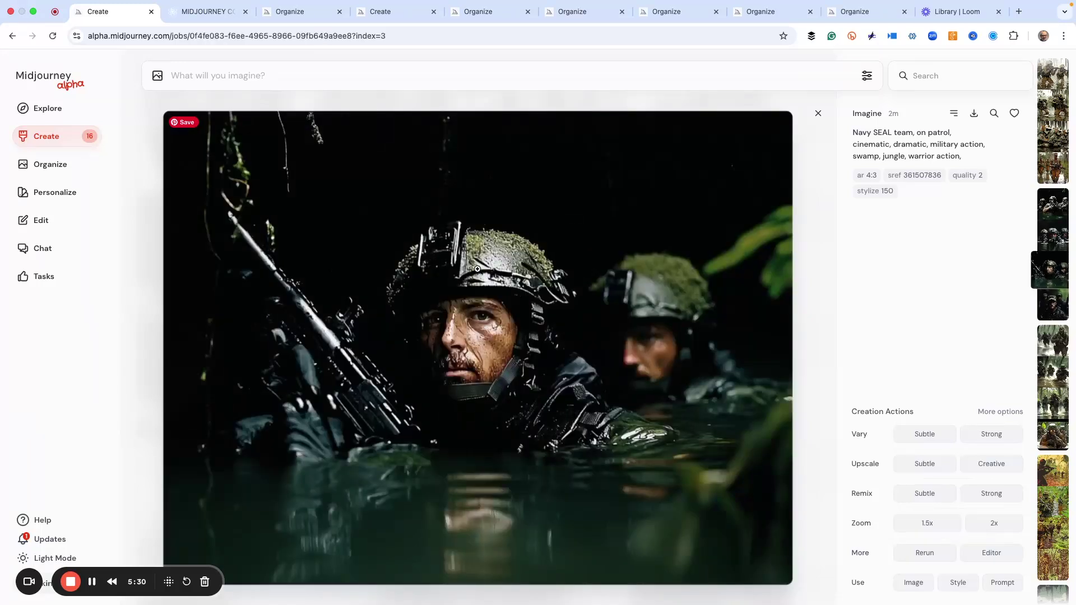
{"action": "key", "text": "Left"}
{"action": "key", "text": "Left"}
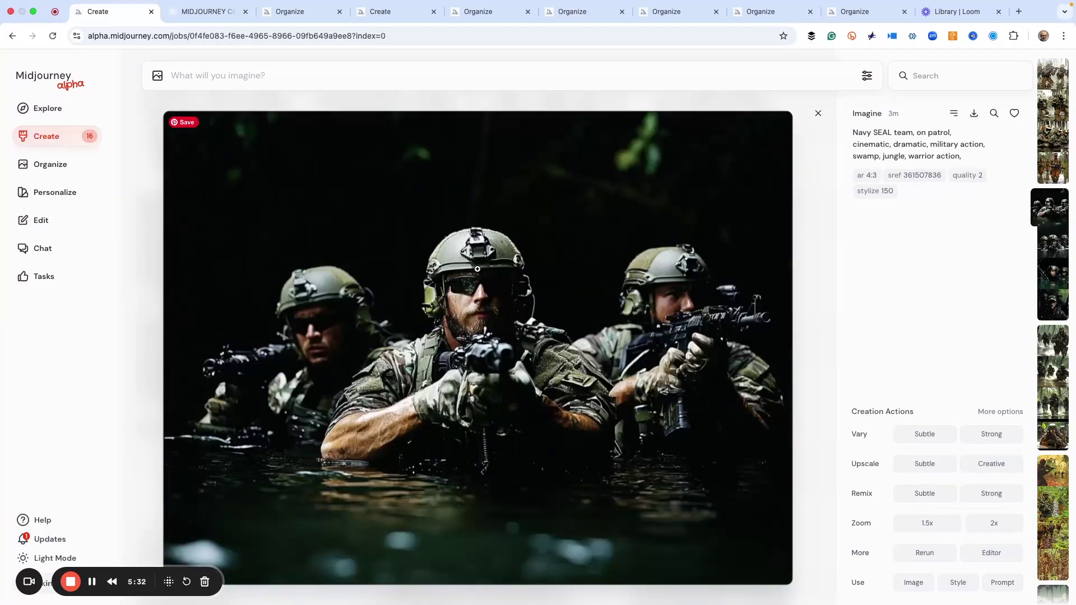
{"action": "key", "text": "Left"}
{"action": "key", "text": "Left"}
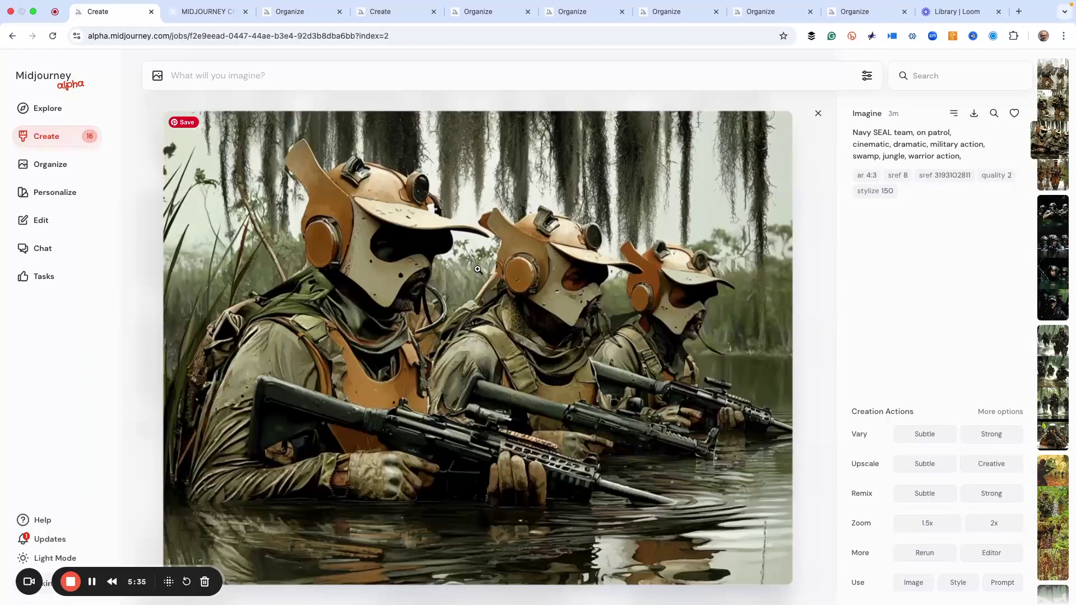
{"action": "key", "text": "Left"}
{"action": "key", "text": "Left"}
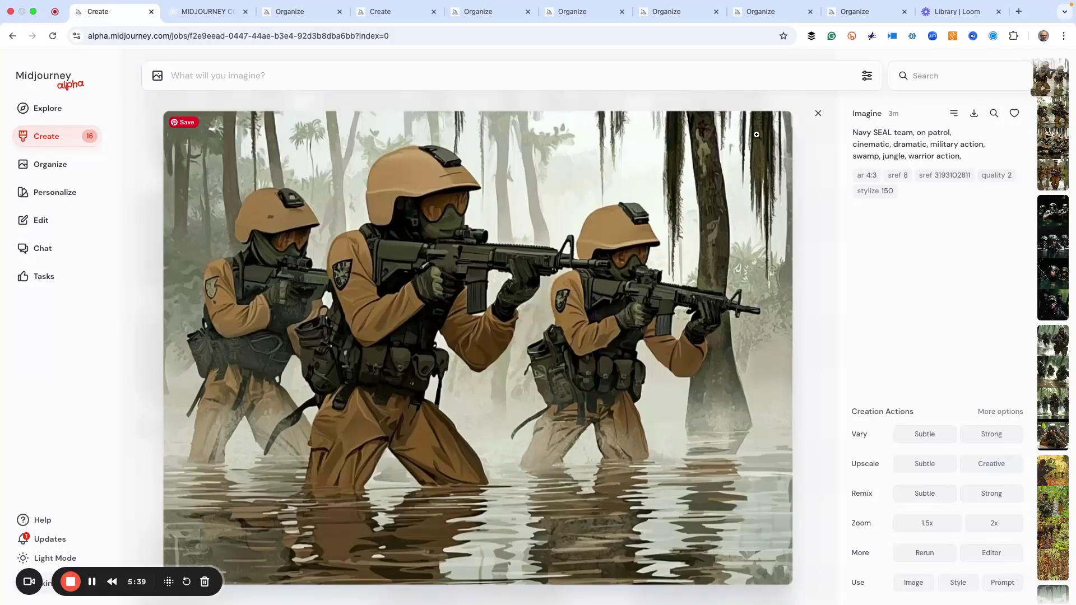
{"action": "left_click", "coordinate": [818, 114]}
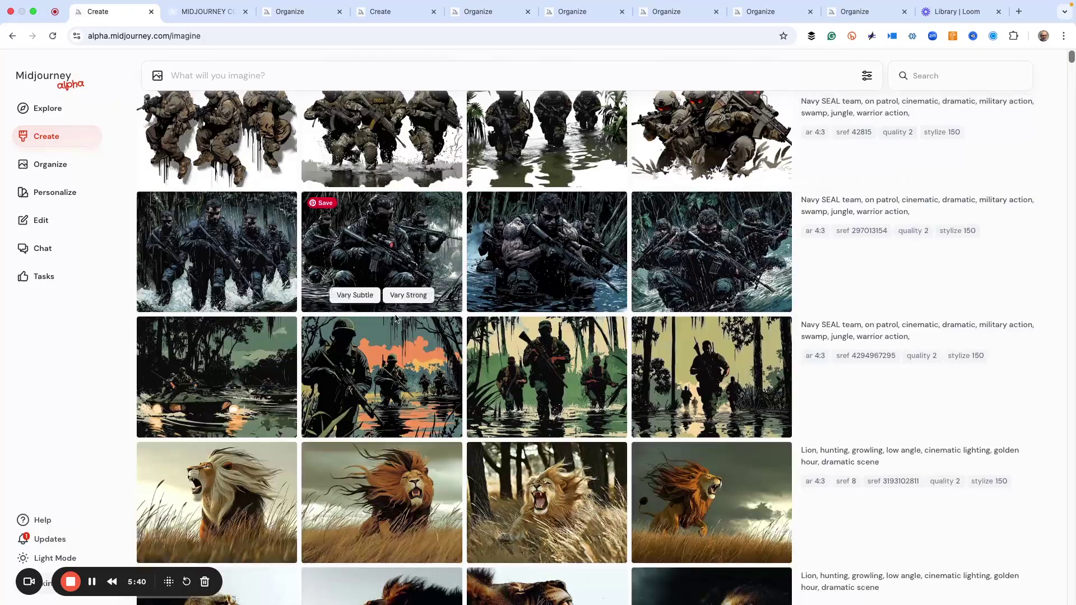
- Scroll the Create feed and enlarge the first dark-blue sref 297013154 patrol image
{"action": "scroll", "coordinate": [370, 275], "scroll_direction": "down", "scroll_amount": 2}
{"action": "scroll", "coordinate": [386, 297], "scroll_direction": "up", "scroll_amount": 4}
{"action": "scroll", "coordinate": [395, 318], "scroll_direction": "up", "scroll_amount": 10}
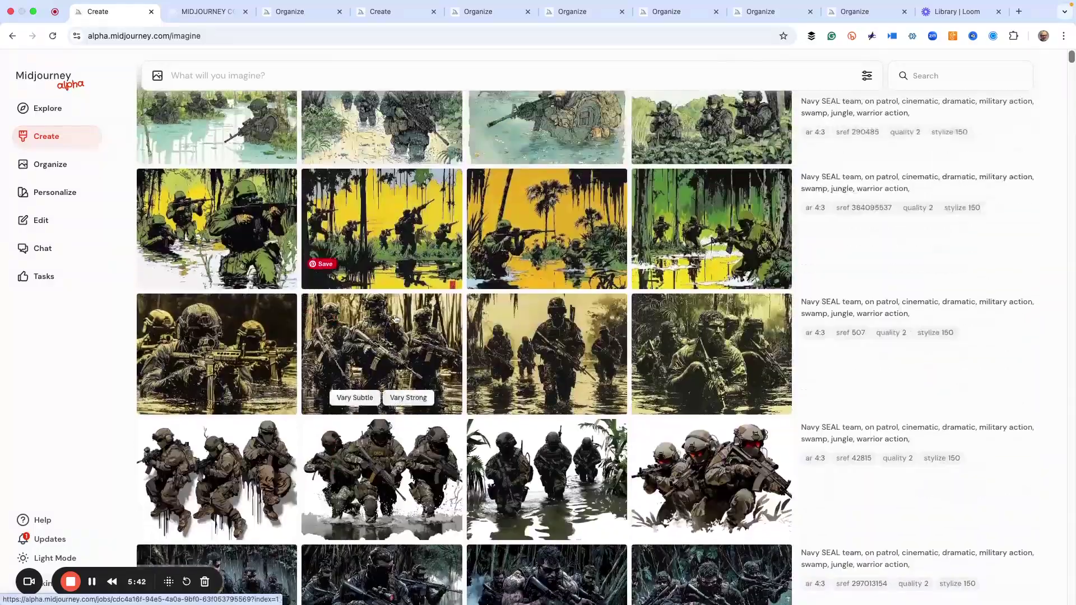
{"action": "scroll", "coordinate": [396, 318], "scroll_direction": "up", "scroll_amount": 8}
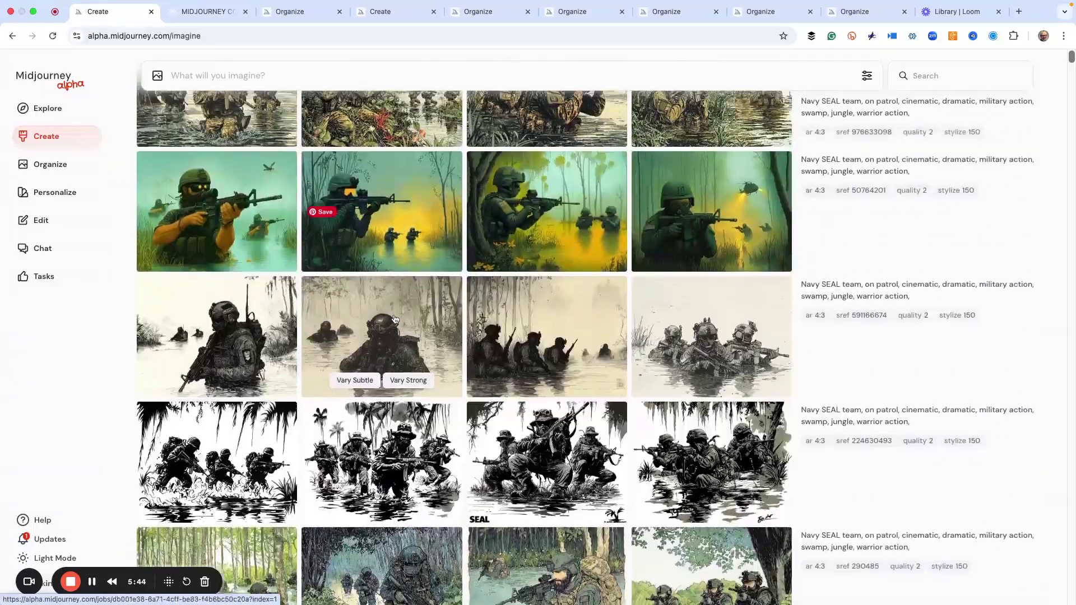
{"action": "scroll", "coordinate": [395, 318], "scroll_direction": "up", "scroll_amount": 8}
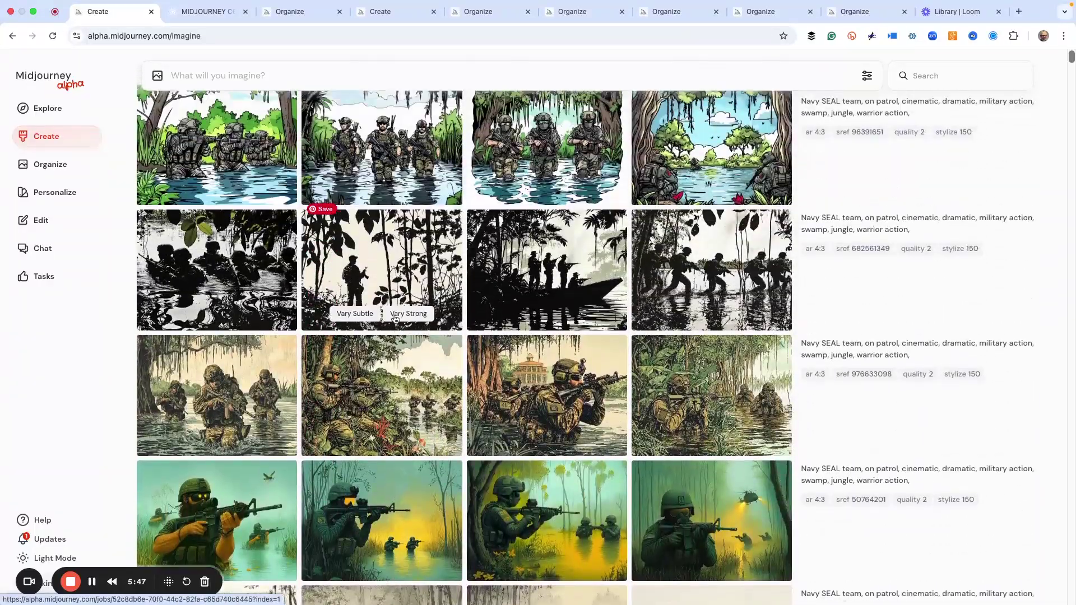
{"action": "scroll", "coordinate": [389, 329], "scroll_direction": "down", "scroll_amount": 12}
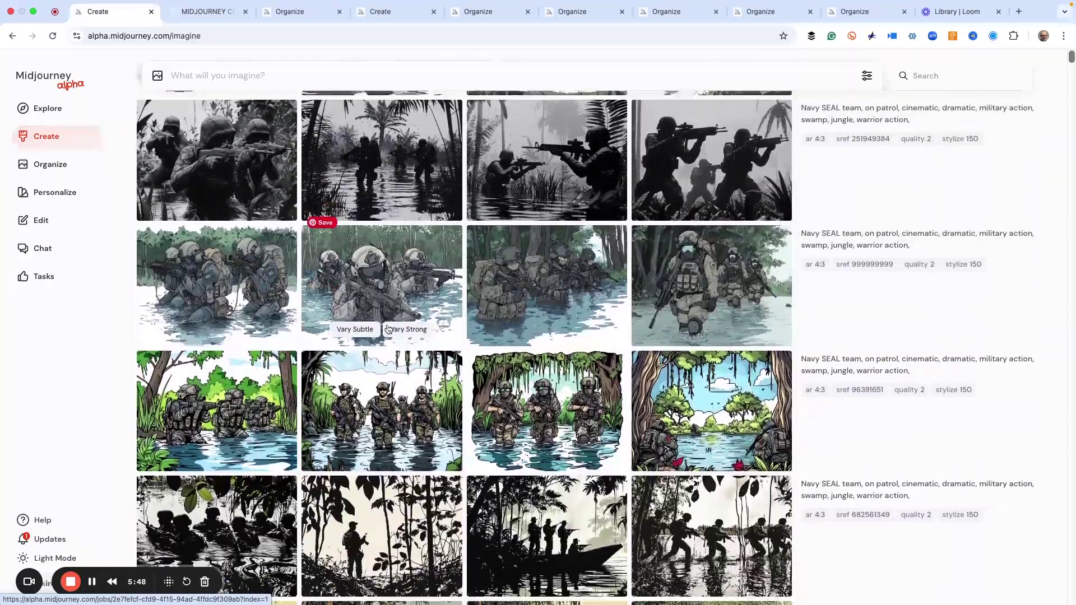
{"action": "scroll", "coordinate": [390, 328], "scroll_direction": "down", "scroll_amount": 15}
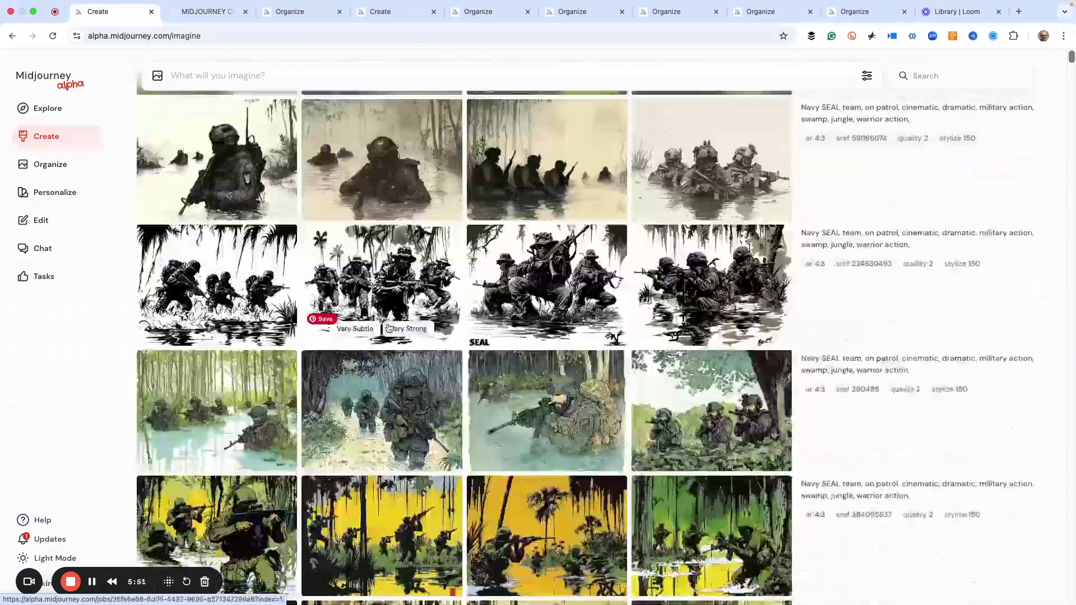
{"action": "scroll", "coordinate": [390, 328], "scroll_direction": "down", "scroll_amount": 1}
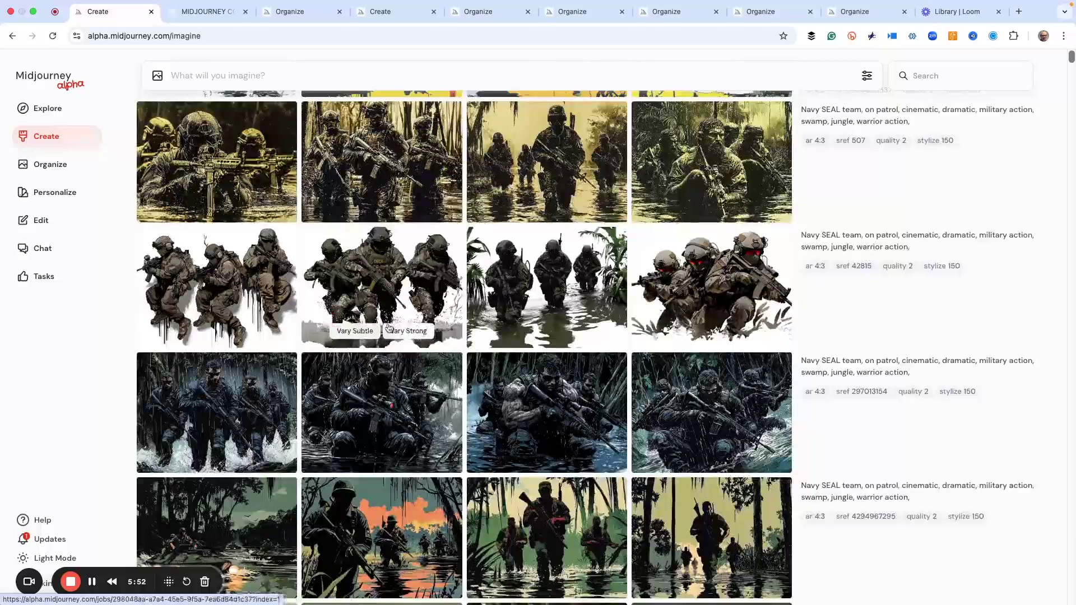
{"action": "left_click", "coordinate": [243, 411]}
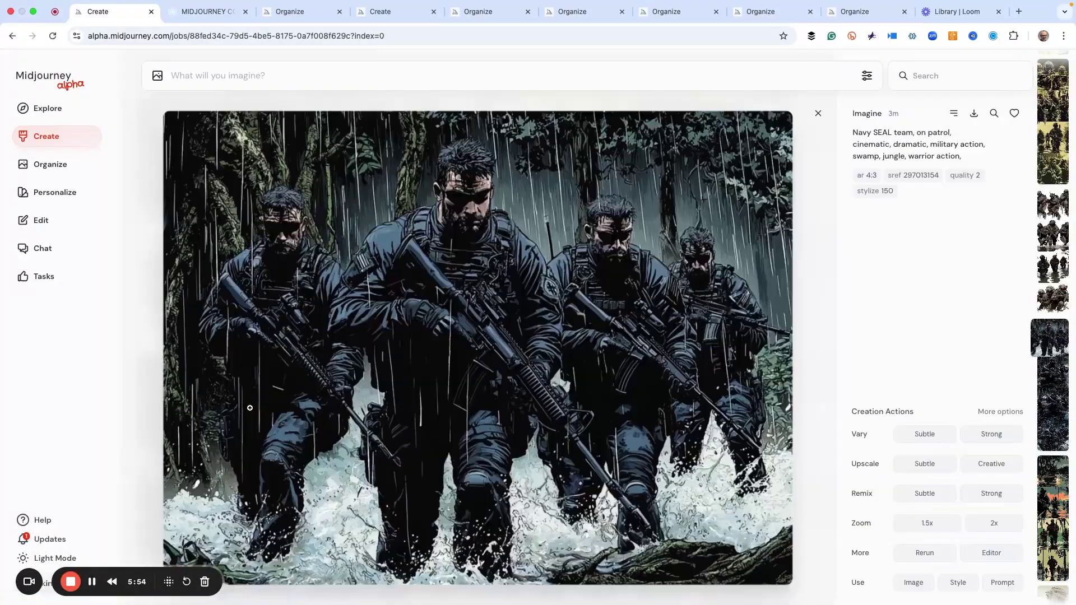